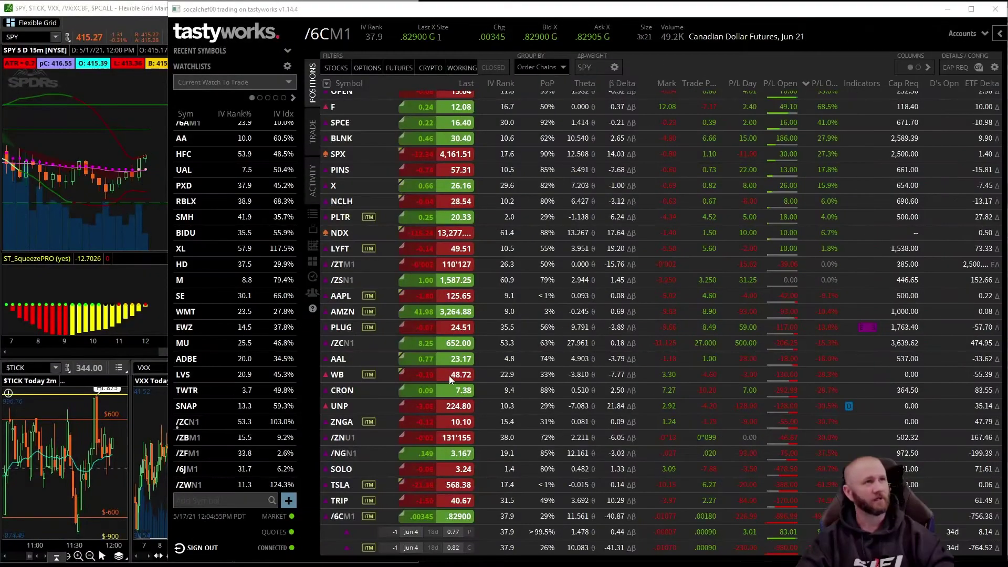
Start a buy-to-close of the June 4 0.77 put after viewing the chart at 0.68–0.86
{"action": "scroll", "coordinate": [507, 552], "scroll_direction": "up", "scroll_amount": 1}
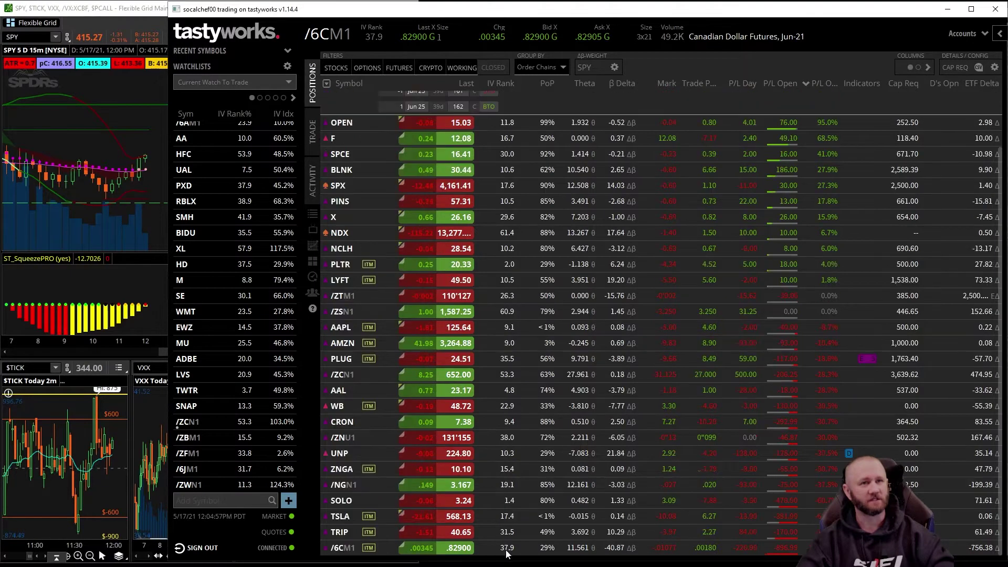
{"action": "left_click", "coordinate": [313, 133]}
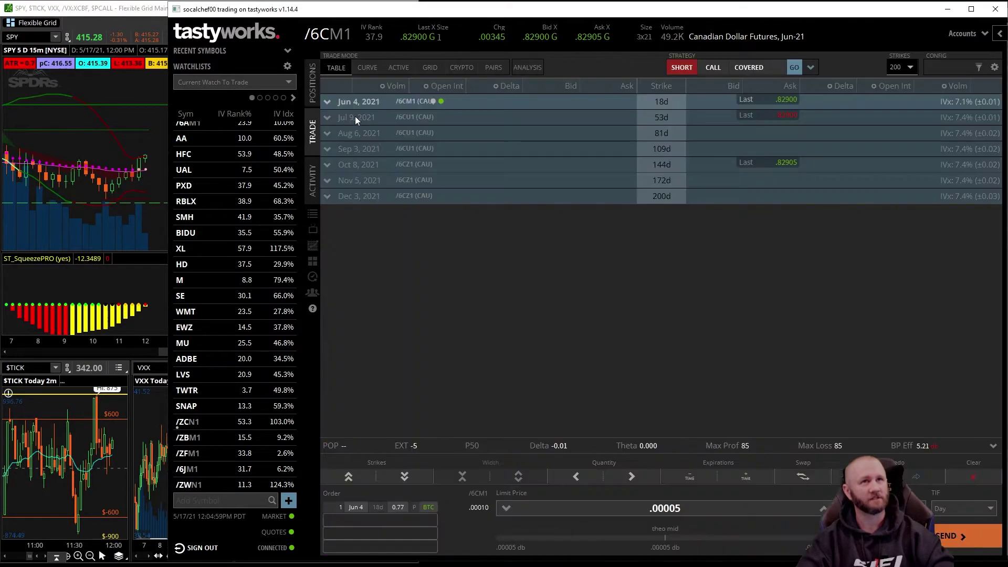
{"action": "left_click", "coordinate": [313, 246]}
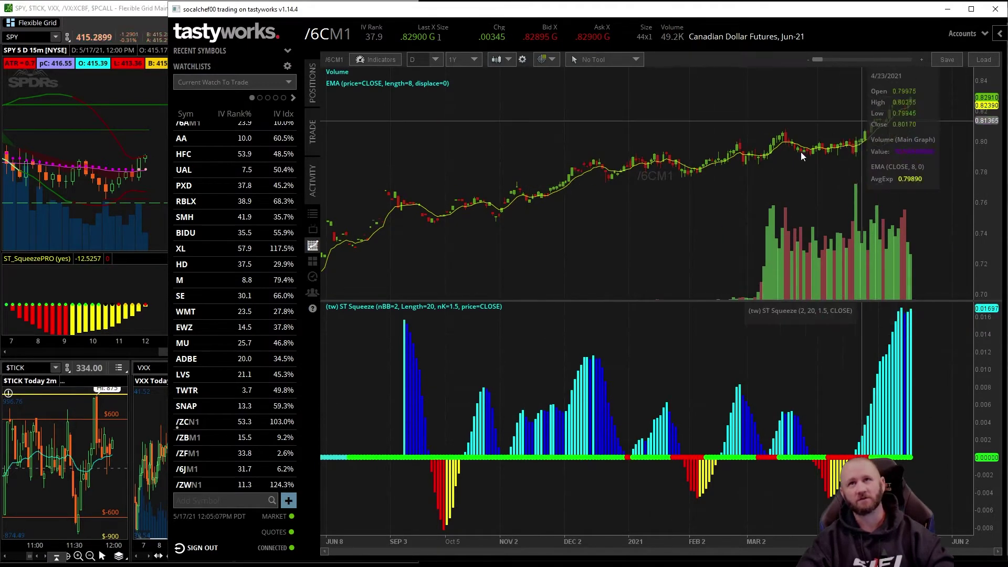
{"action": "left_click_drag", "start_coordinate": [978, 122], "coordinate": [980, 138]}
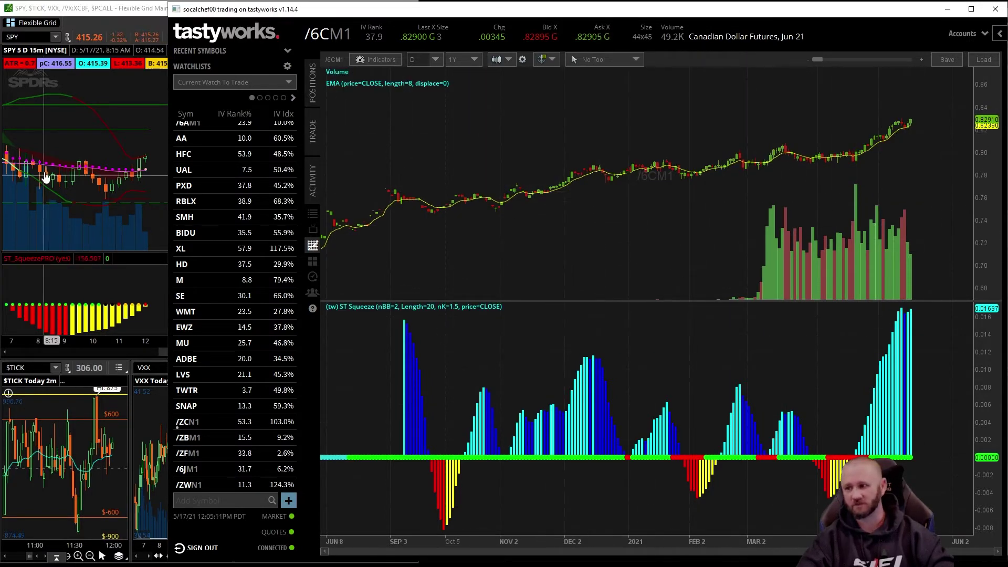
{"action": "left_click", "coordinate": [306, 128]}
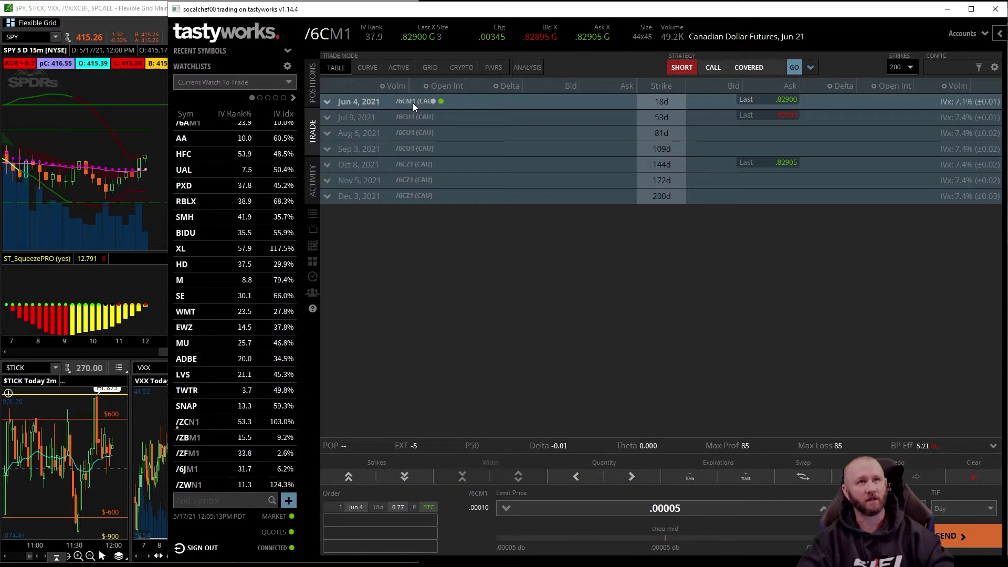
Add a buy-to-close of the June 4 0.82 call to the order
{"action": "left_click", "coordinate": [413, 102]}
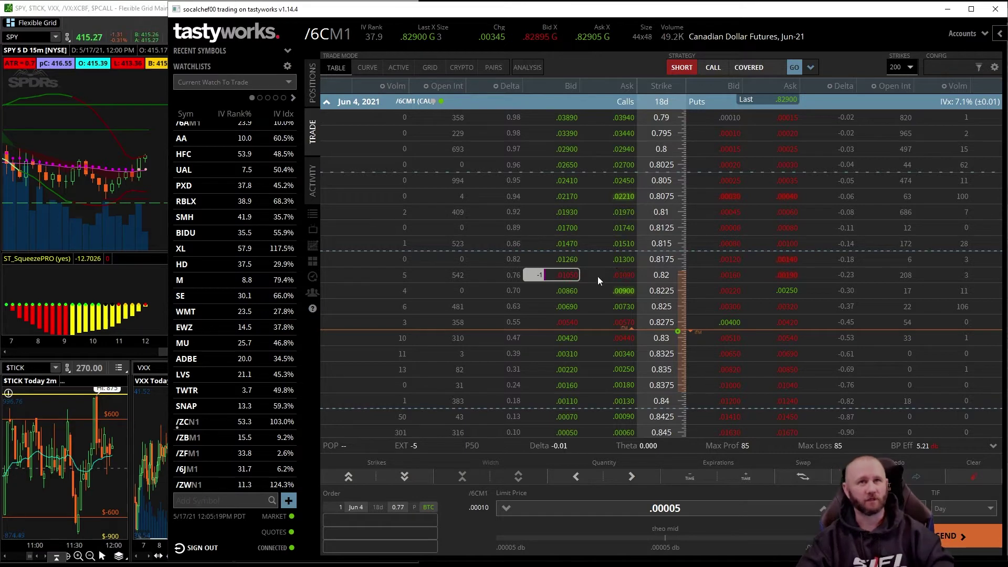
{"action": "left_click", "coordinate": [626, 274]}
{"action": "scroll", "coordinate": [713, 325], "scroll_direction": "up", "scroll_amount": 2}
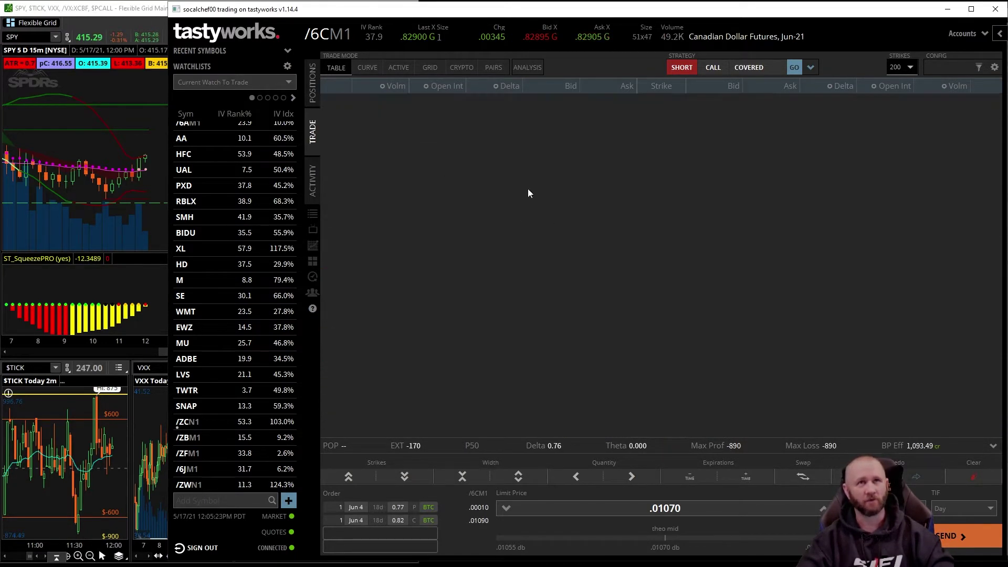
Sell the August 6 0.815 call and 0.84 put, then review the roll
{"action": "left_click", "coordinate": [465, 112]}
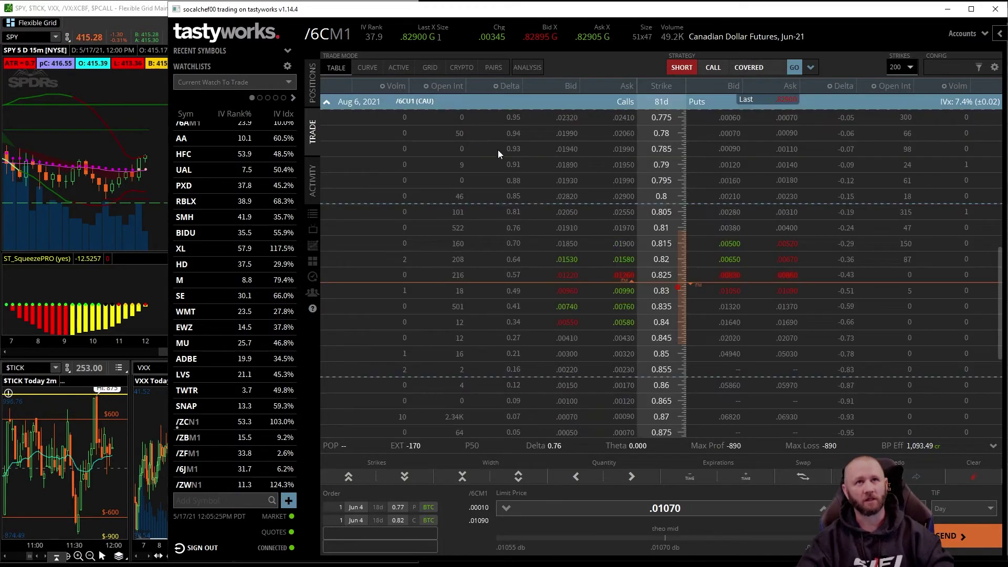
{"action": "left_click", "coordinate": [565, 243]}
{"action": "left_click", "coordinate": [738, 317]}
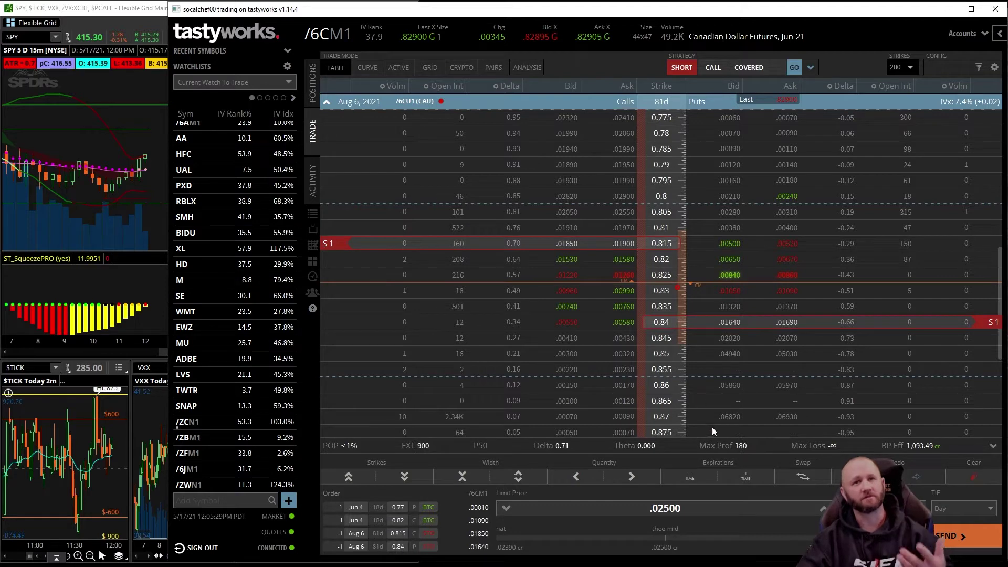
{"action": "left_click", "coordinate": [955, 543]}
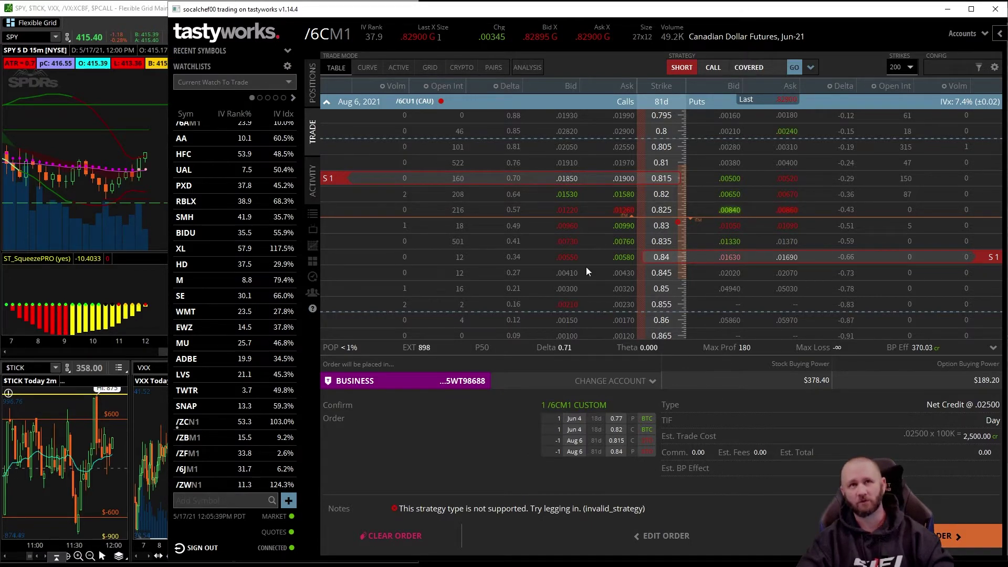
Dismiss the .02500 credit confirmation and return to the four-leg order ticket
{"action": "left_click", "coordinate": [664, 541]}
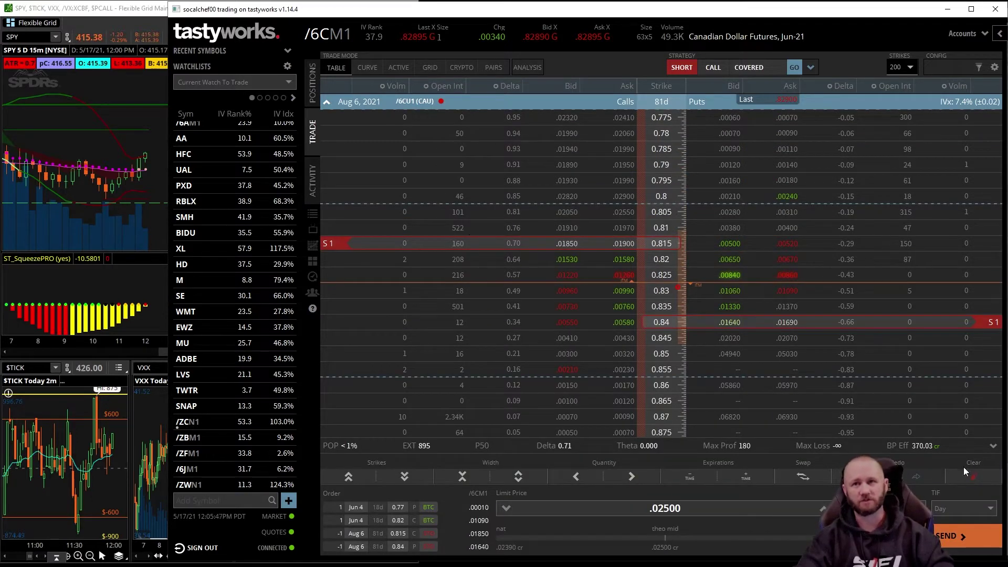
Clear the order and buy back the June 4 0.77 put and 0.82 call
{"action": "left_click", "coordinate": [965, 480]}
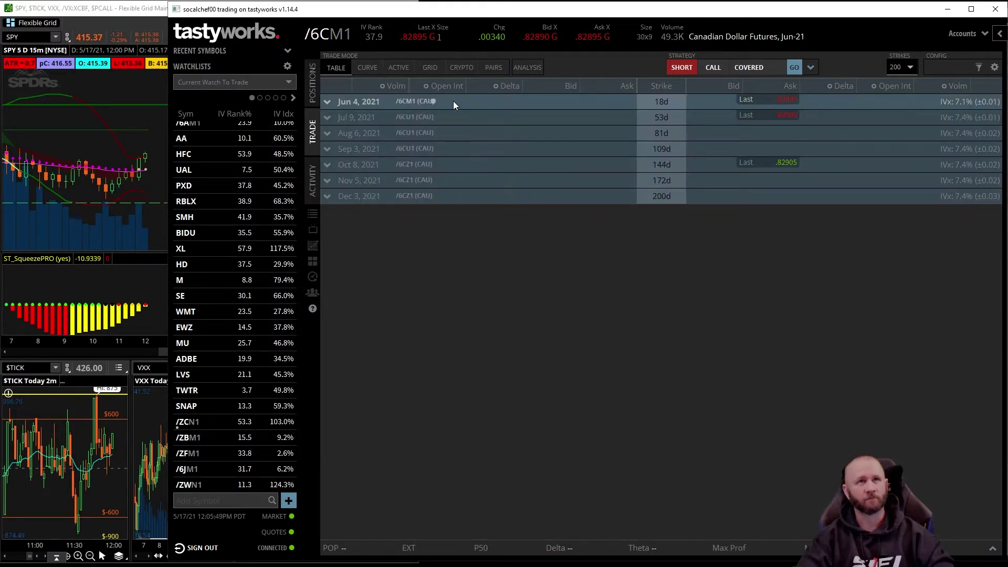
{"action": "left_click", "coordinate": [453, 103]}
{"action": "left_click", "coordinate": [789, 305]}
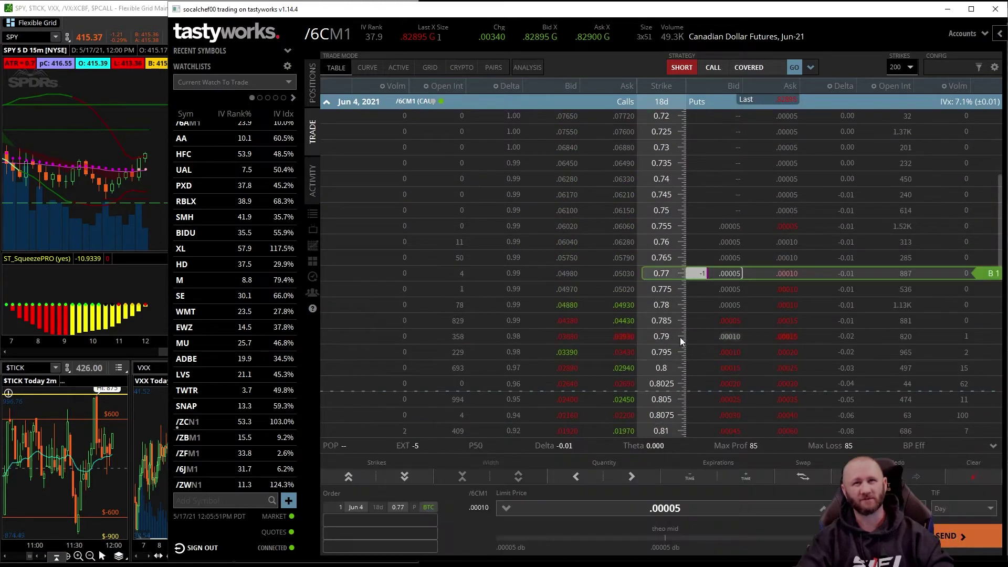
{"action": "scroll", "coordinate": [664, 328], "scroll_direction": "down", "scroll_amount": 5}
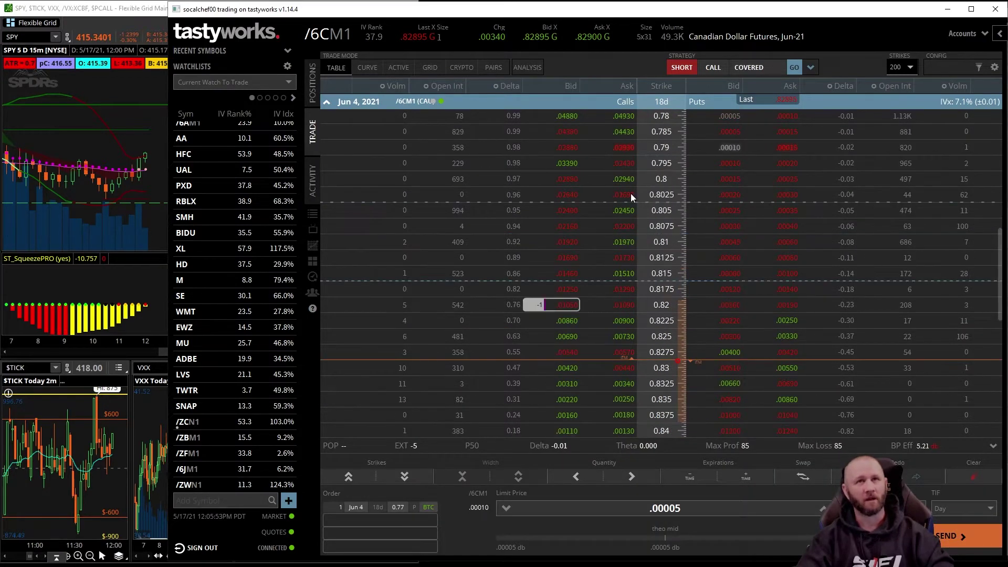
{"action": "left_click", "coordinate": [446, 103]}
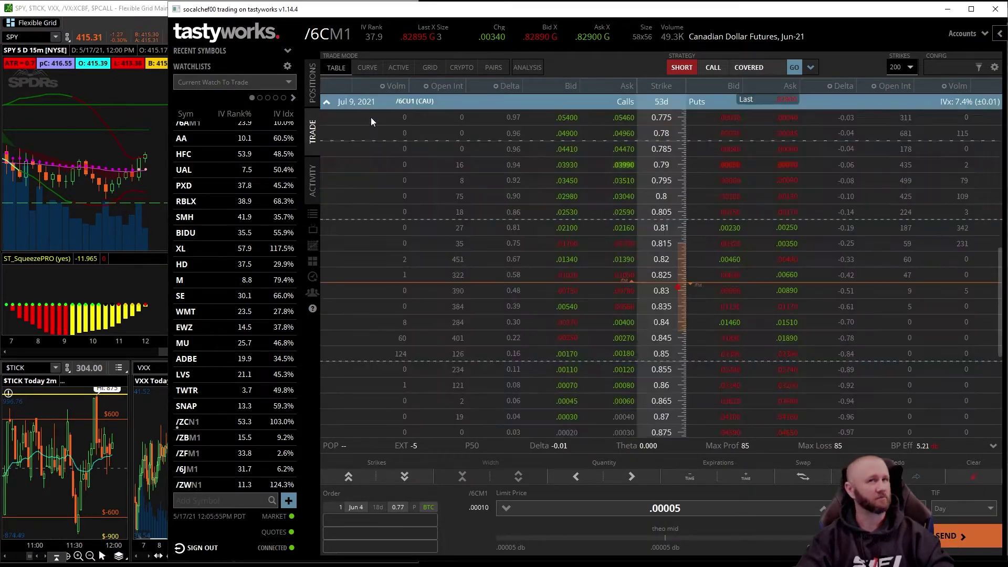
{"action": "left_click", "coordinate": [371, 118]}
{"action": "left_click", "coordinate": [464, 101]}
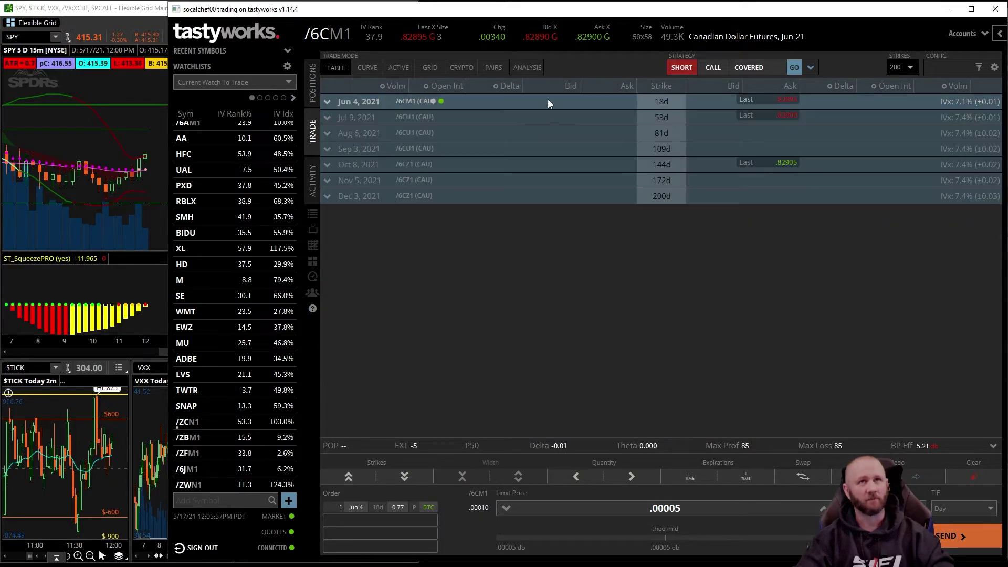
{"action": "left_click", "coordinate": [547, 101]}
{"action": "left_click", "coordinate": [625, 228]}
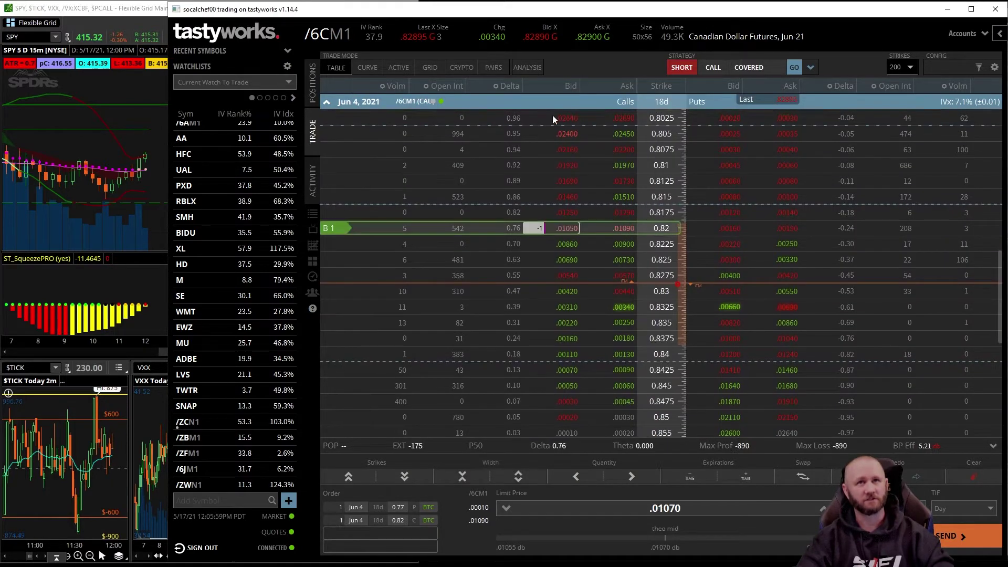
Sell the July 9 0.815 put and 0.845 call, making a .00480 limit
{"action": "left_click", "coordinate": [562, 102]}
{"action": "left_click", "coordinate": [580, 119]}
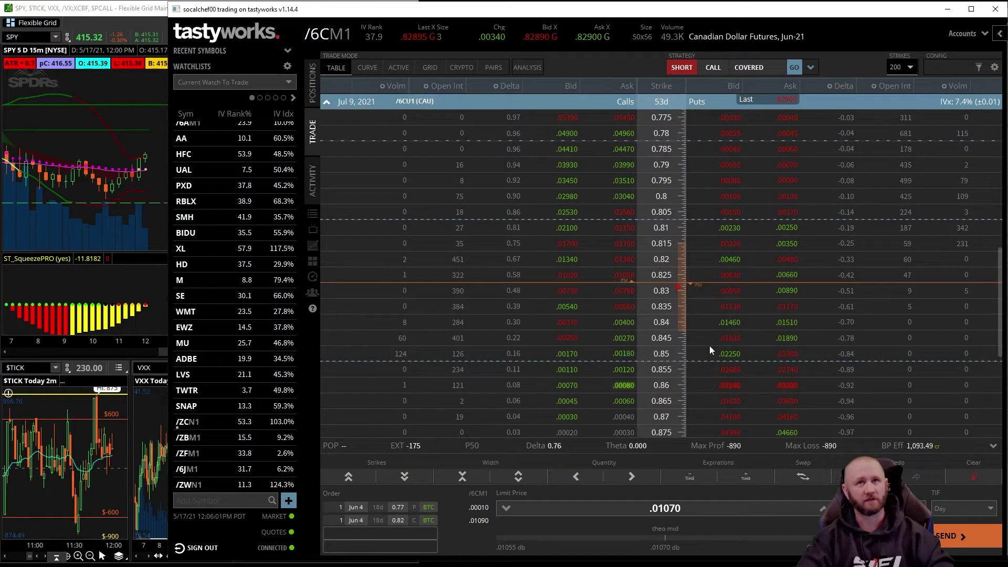
{"action": "left_click", "coordinate": [731, 244]}
{"action": "left_click", "coordinate": [565, 337]}
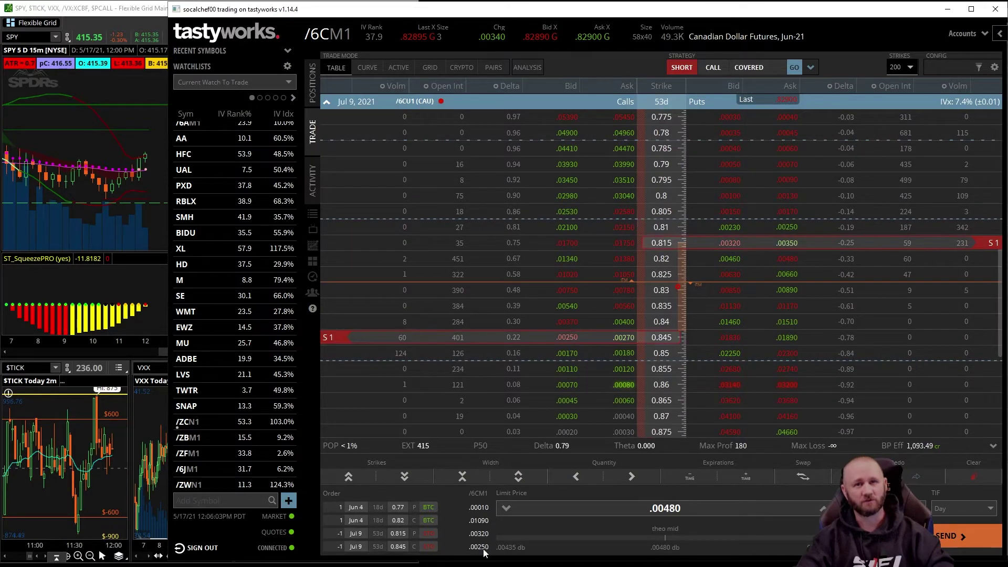
Try the July short legs at several strikes, keeping only the 0.815 call at .00650
{"action": "left_click_drag", "start_coordinate": [617, 338], "coordinate": [611, 303]}
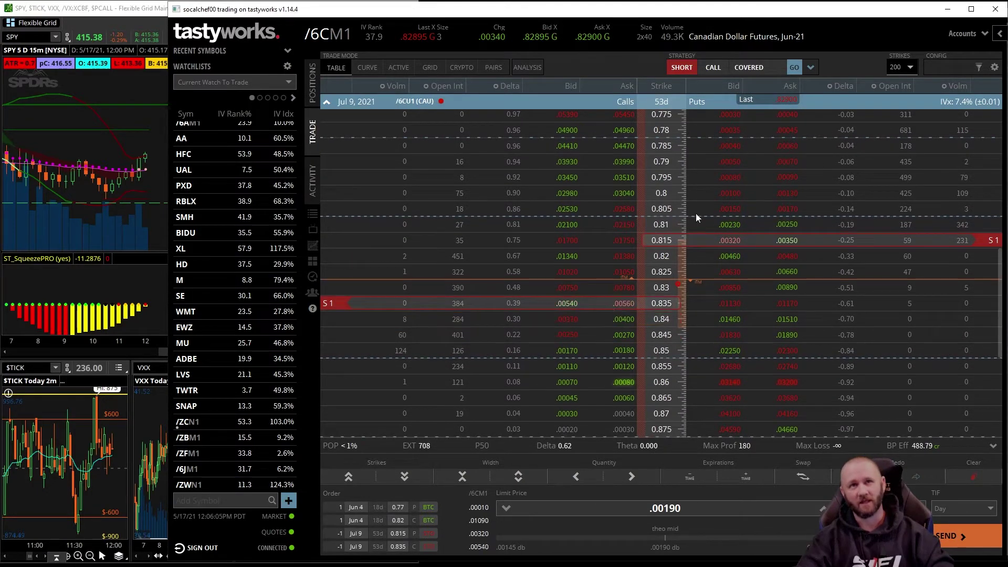
{"action": "left_click_drag", "start_coordinate": [712, 240], "coordinate": [713, 257]}
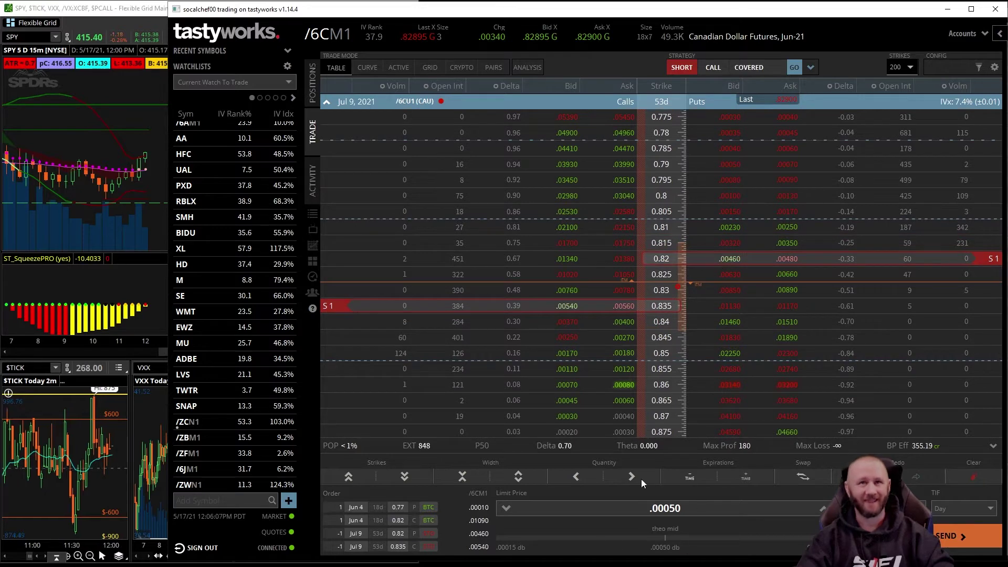
{"action": "left_click_drag", "start_coordinate": [550, 305], "coordinate": [552, 289]}
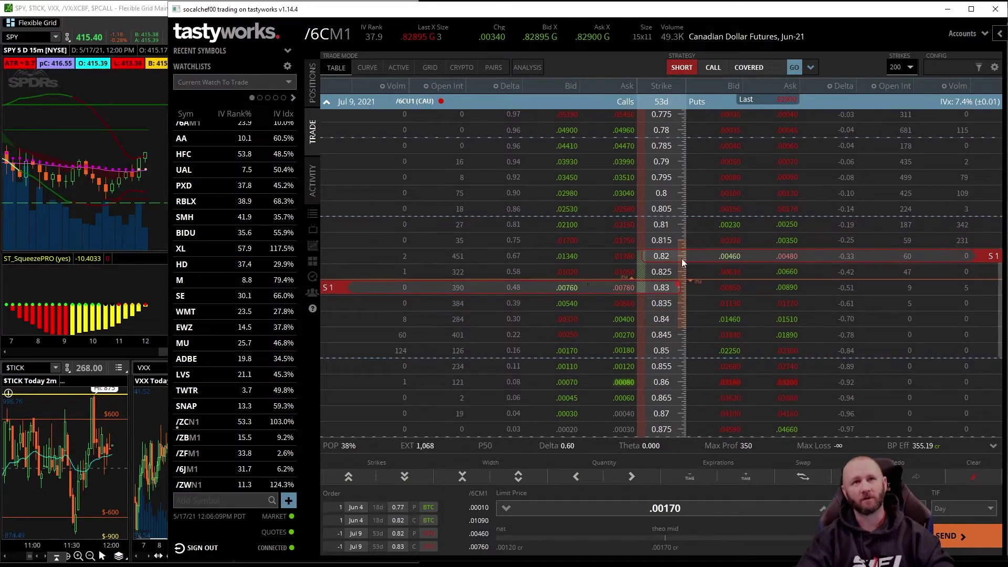
{"action": "left_click_drag", "start_coordinate": [731, 258], "coordinate": [732, 274]}
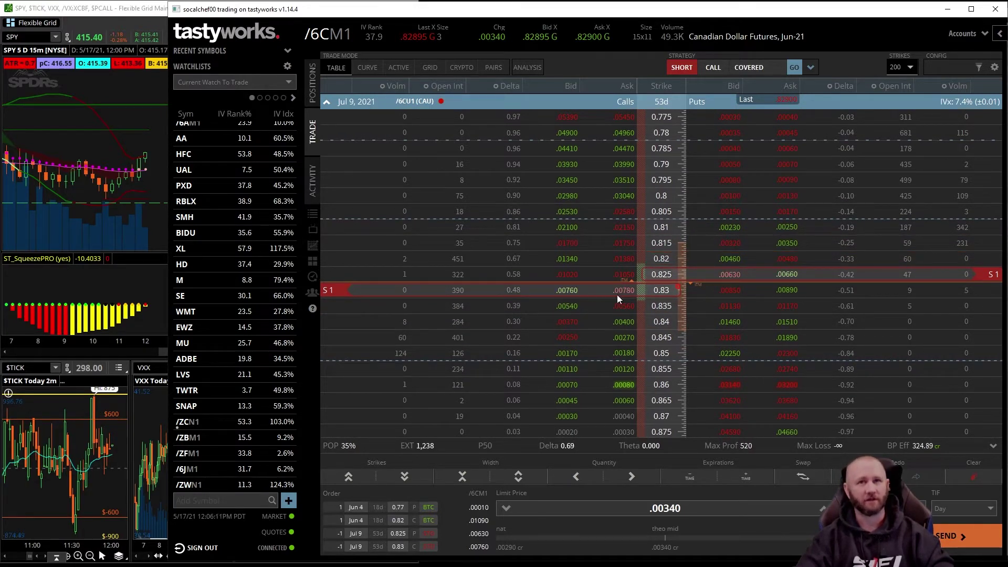
{"action": "left_click_drag", "start_coordinate": [592, 289], "coordinate": [595, 252]}
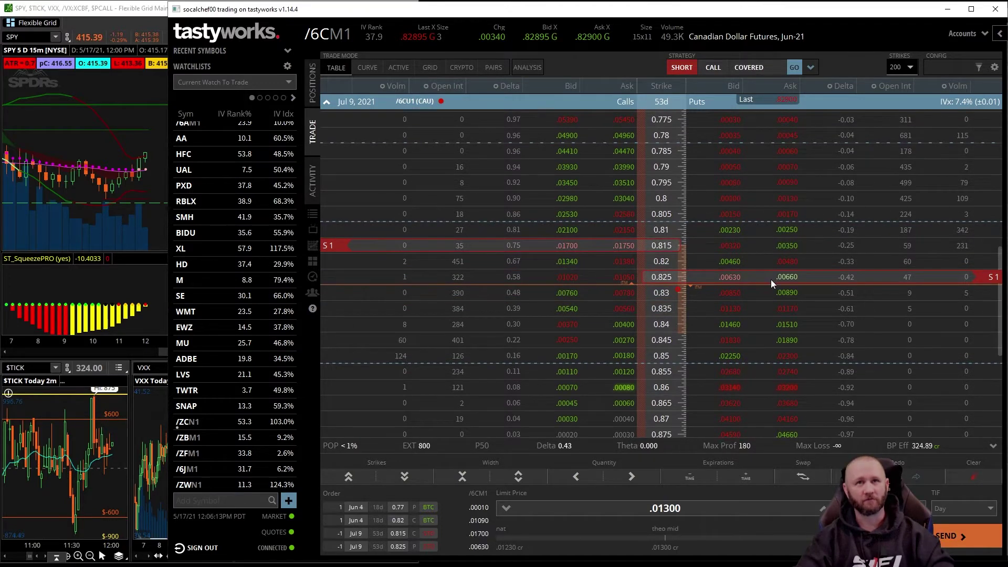
{"action": "left_click_drag", "start_coordinate": [771, 280], "coordinate": [770, 328]}
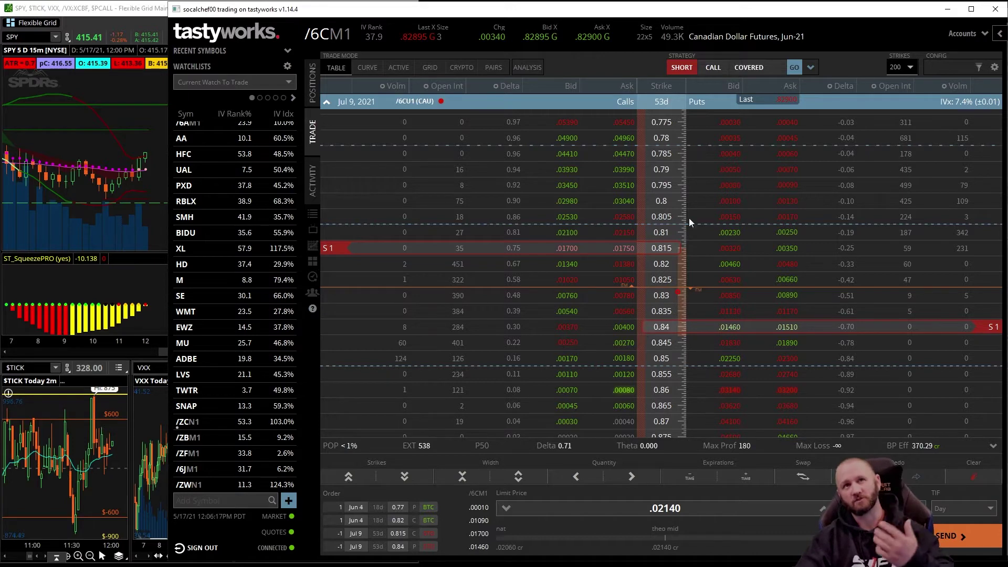
{"action": "left_click_drag", "start_coordinate": [667, 317], "coordinate": [670, 298]}
{"action": "left_click_drag", "start_coordinate": [669, 240], "coordinate": [634, 242]}
{"action": "left_click_drag", "start_coordinate": [655, 300], "coordinate": [662, 324]}
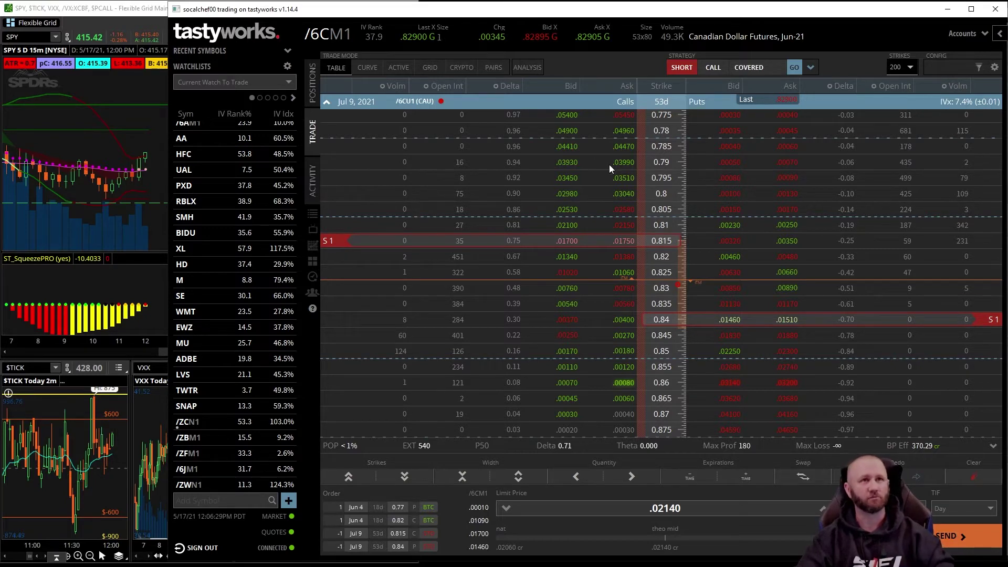
{"action": "left_click", "coordinate": [736, 322]}
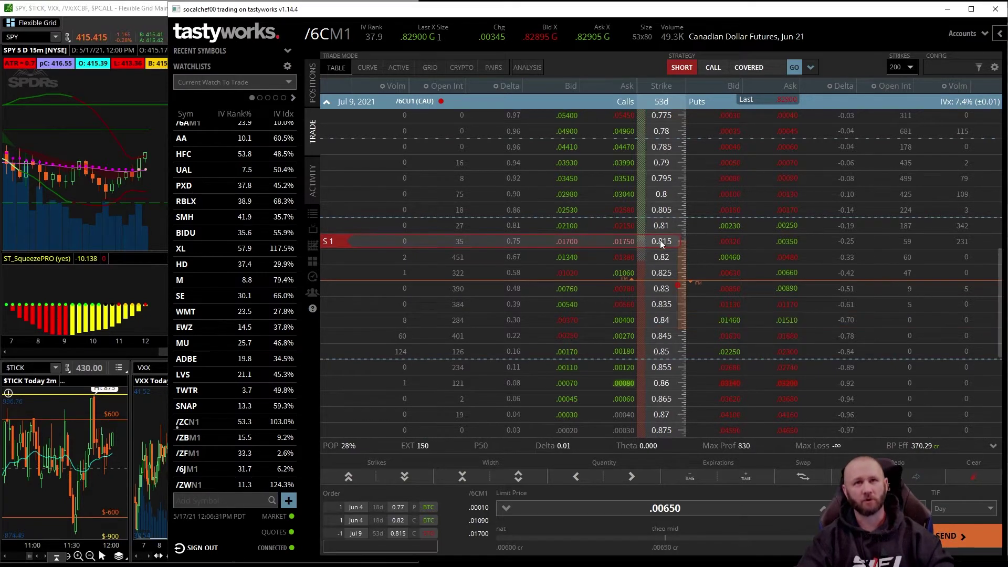
Clear the order, then buy back the June 4 0.77 put and sell the July 9 0.845 put
{"action": "left_click", "coordinate": [974, 475]}
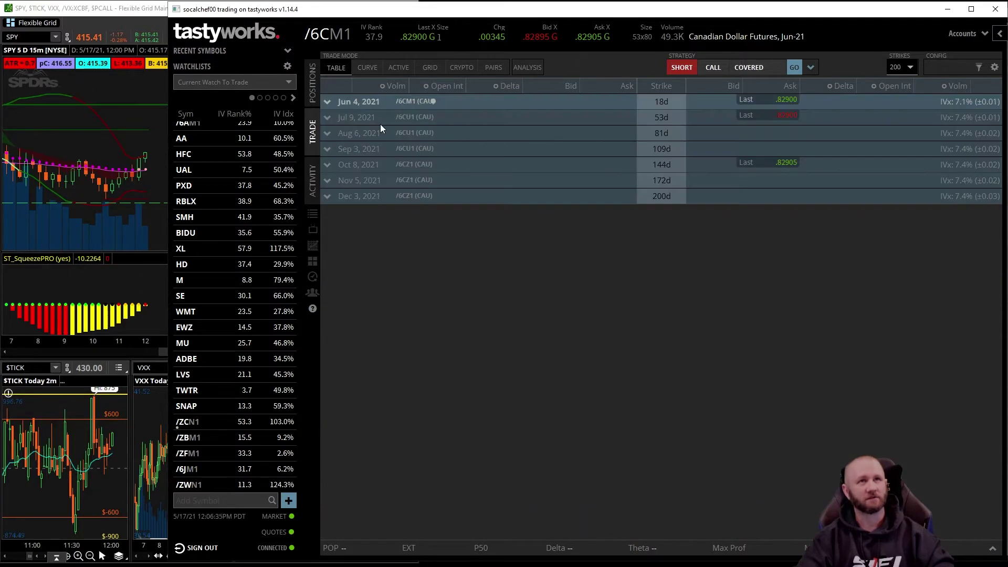
{"action": "left_click", "coordinate": [399, 102]}
{"action": "left_click", "coordinate": [714, 209]}
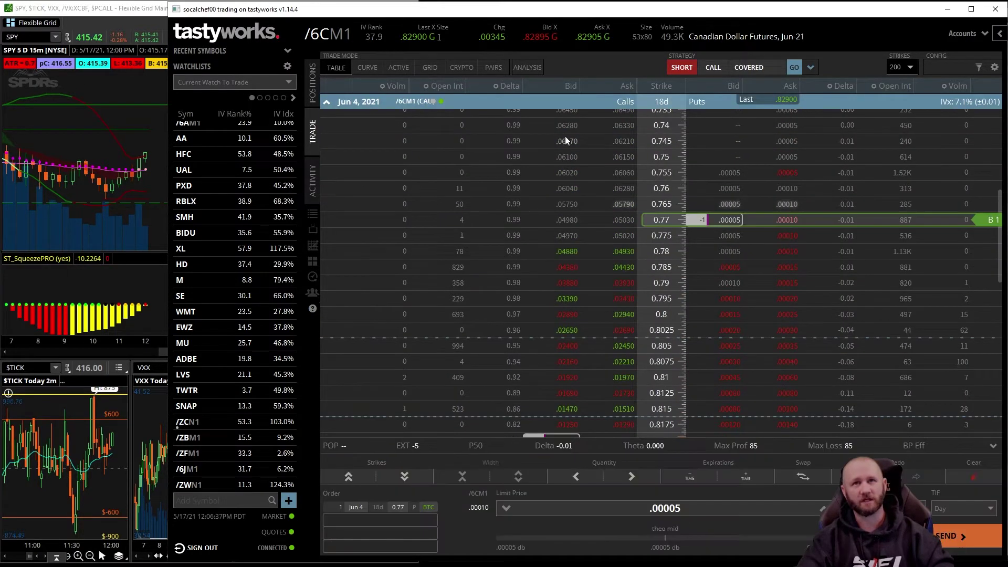
{"action": "left_click", "coordinate": [536, 103]}
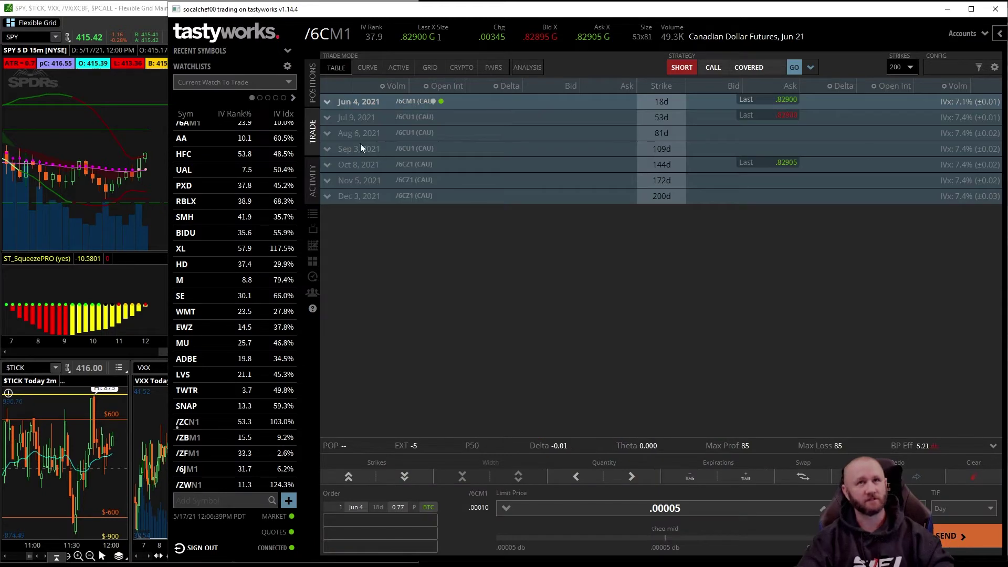
{"action": "left_click", "coordinate": [381, 116]}
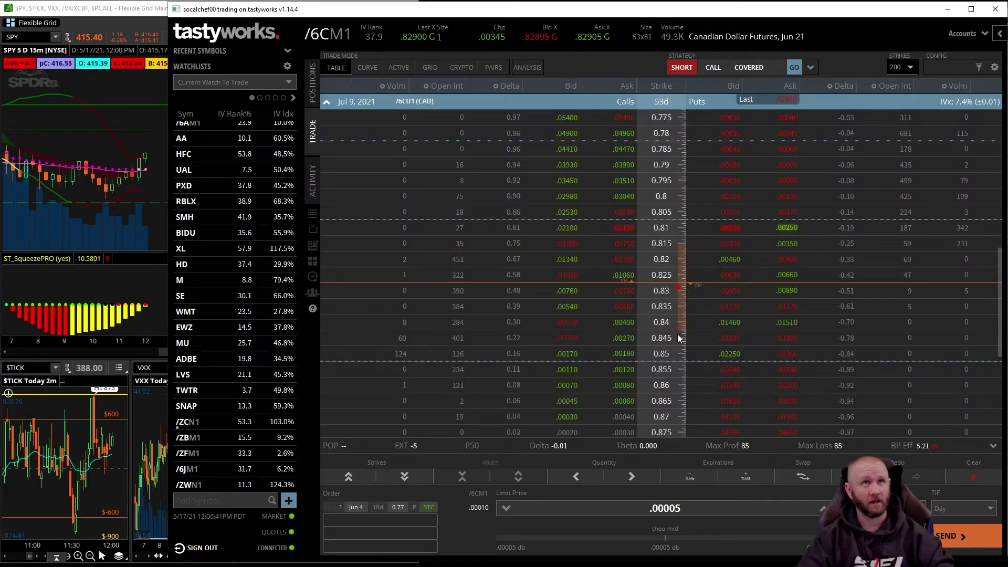
{"action": "left_click", "coordinate": [729, 337]}
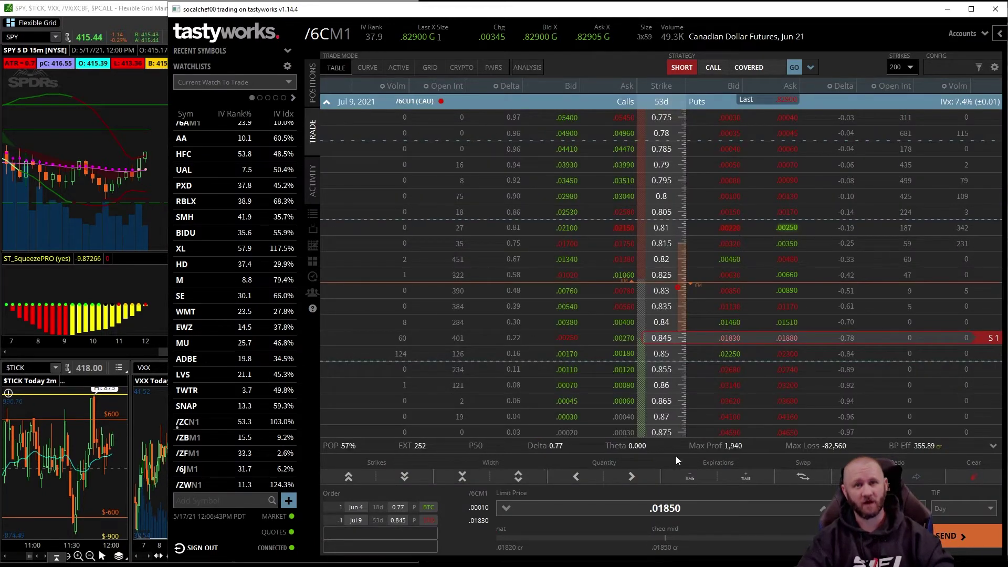
Review the put roll twice and send it at a .01850 credit
{"action": "left_click", "coordinate": [893, 535]}
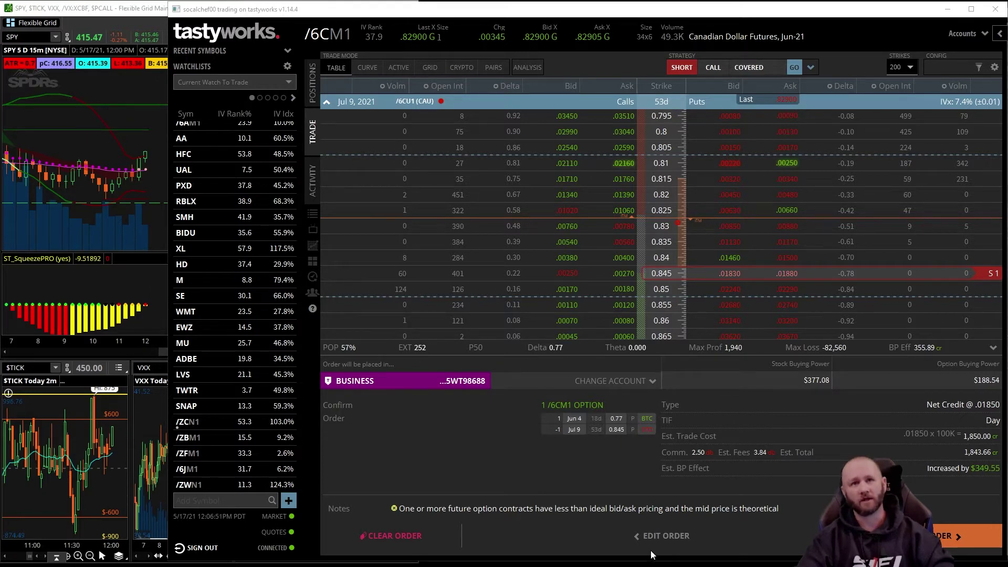
{"action": "left_click", "coordinate": [661, 535]}
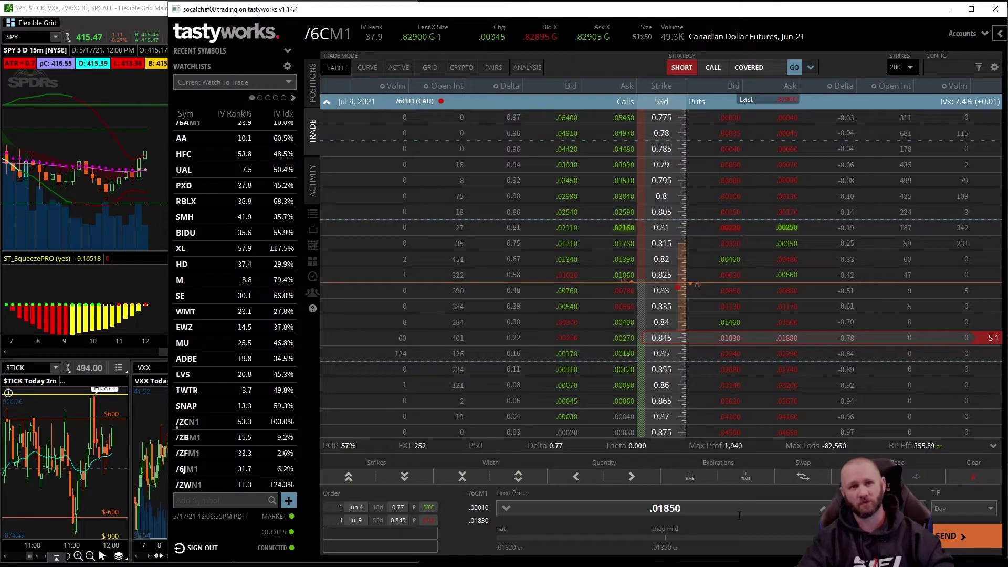
{"action": "left_click", "coordinate": [953, 536]}
{"action": "left_click", "coordinate": [953, 536]}
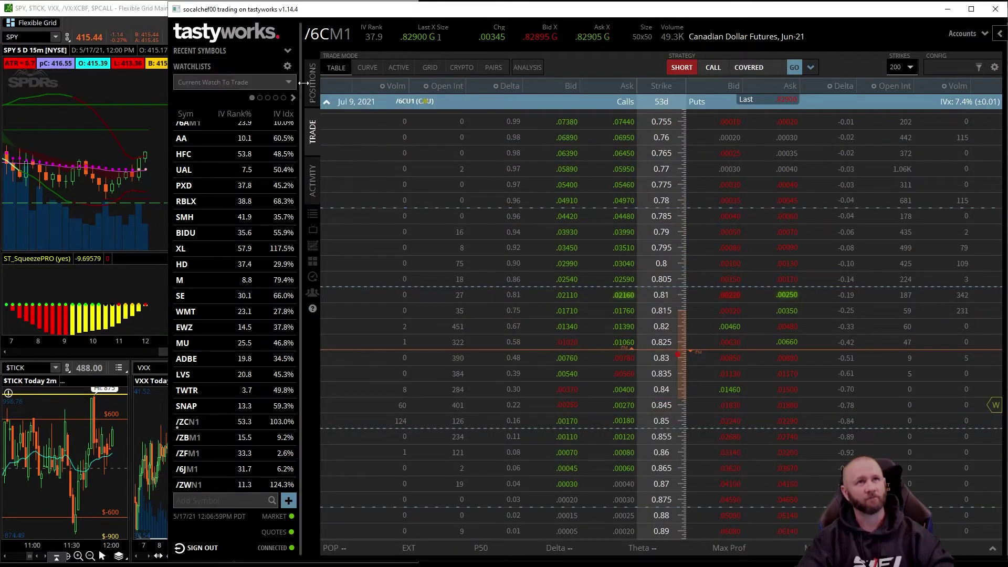
Check positions, then stage buying the June 4 0.82 call and selling the July 9 0.815 call
{"action": "left_click", "coordinate": [312, 83]}
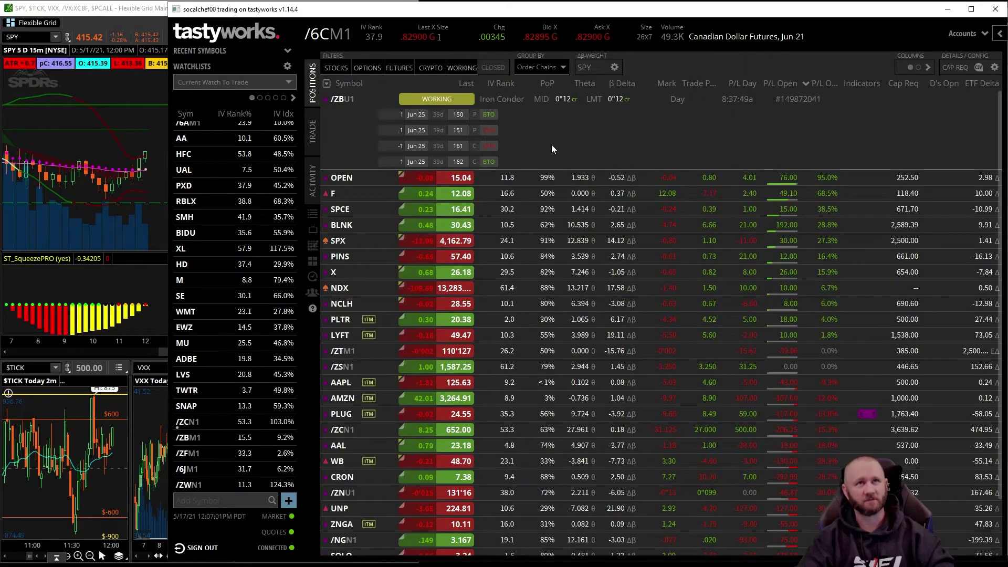
{"action": "left_click", "coordinate": [313, 133]}
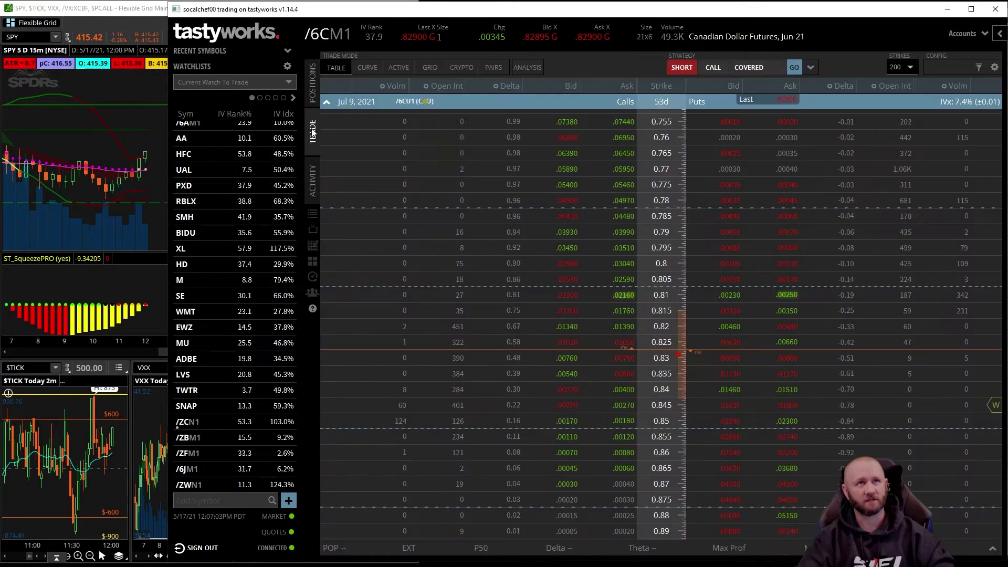
{"action": "left_click", "coordinate": [473, 99]}
{"action": "left_click", "coordinate": [515, 103]}
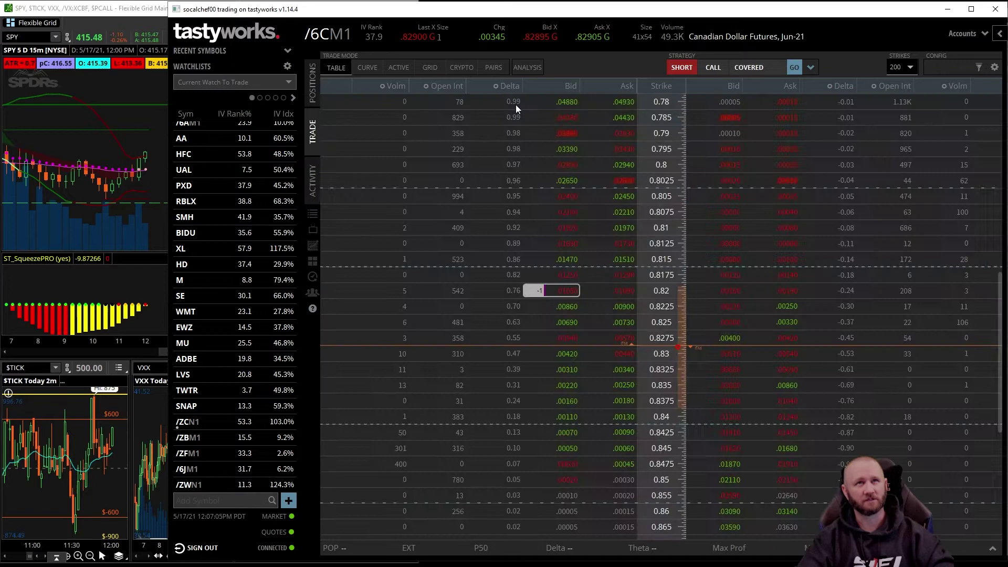
{"action": "left_click", "coordinate": [622, 290]}
{"action": "left_click", "coordinate": [485, 103]}
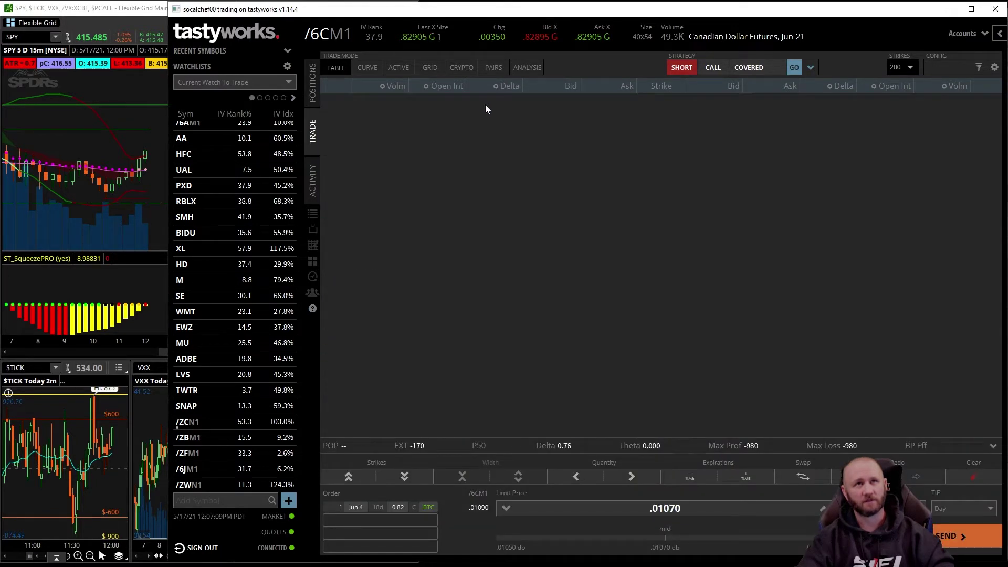
{"action": "left_click", "coordinate": [471, 117]}
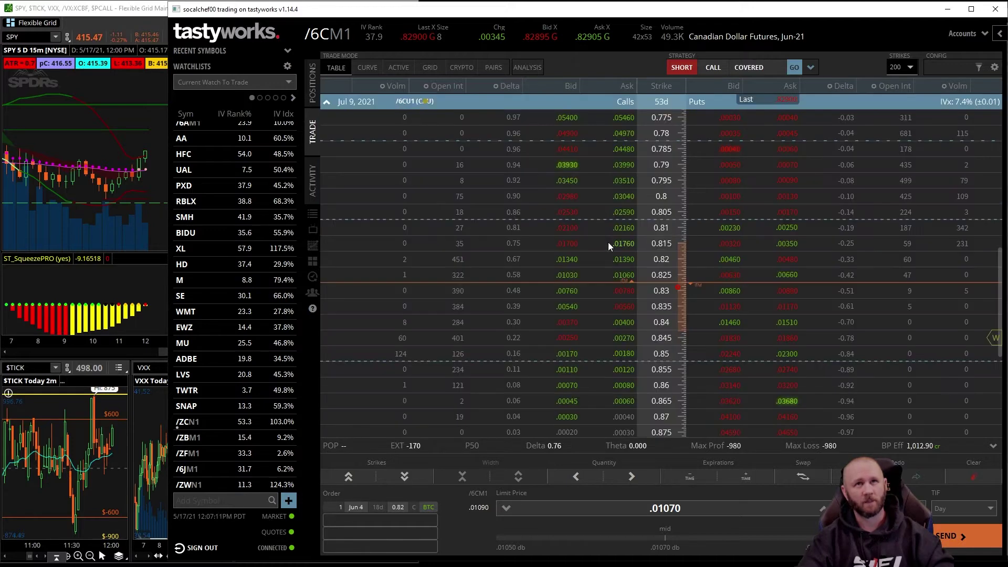
{"action": "left_click", "coordinate": [567, 244]}
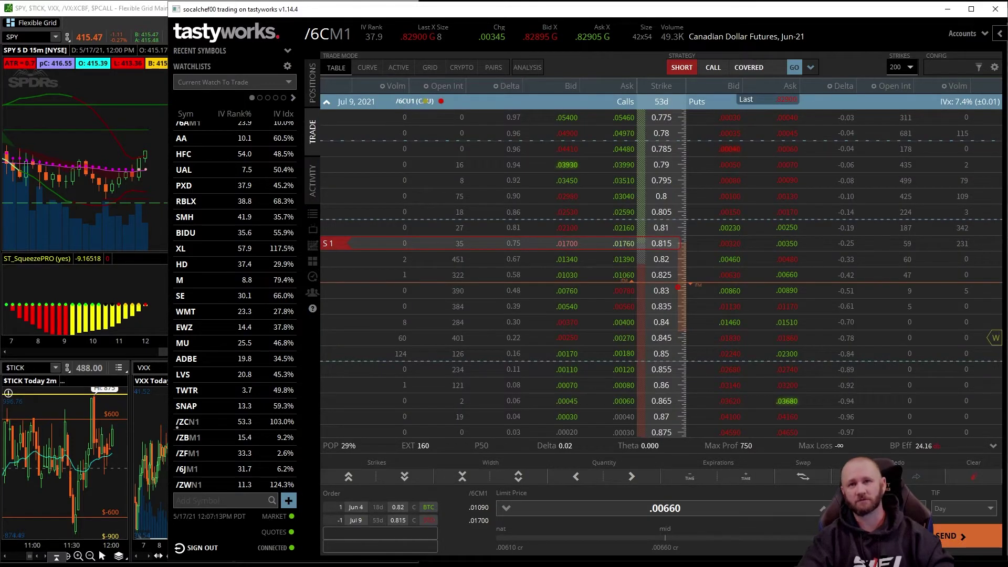
Review the call roll, then move the short July call to 0.845
{"action": "left_click", "coordinate": [948, 535]}
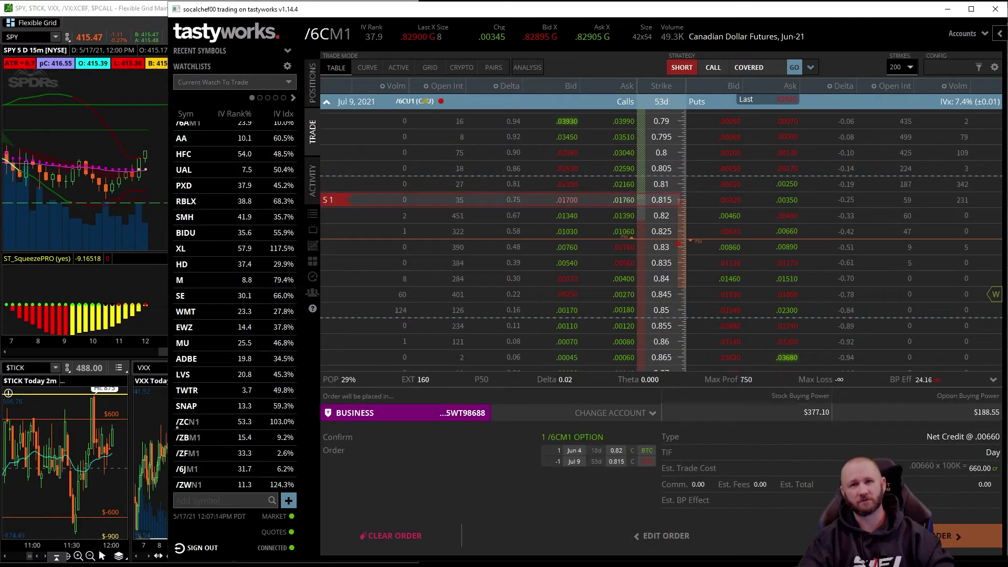
{"action": "left_click", "coordinate": [705, 535]}
{"action": "left_click_drag", "start_coordinate": [594, 245], "coordinate": [603, 333]}
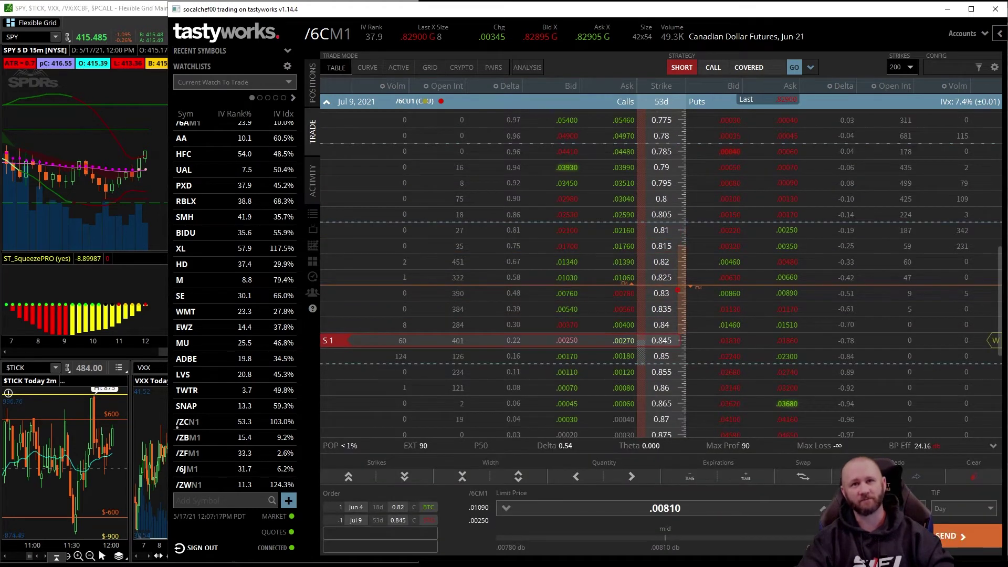
Review the roll at 0.845, then move the short call to 0.82 and review at .00300
{"action": "left_click", "coordinate": [948, 535]}
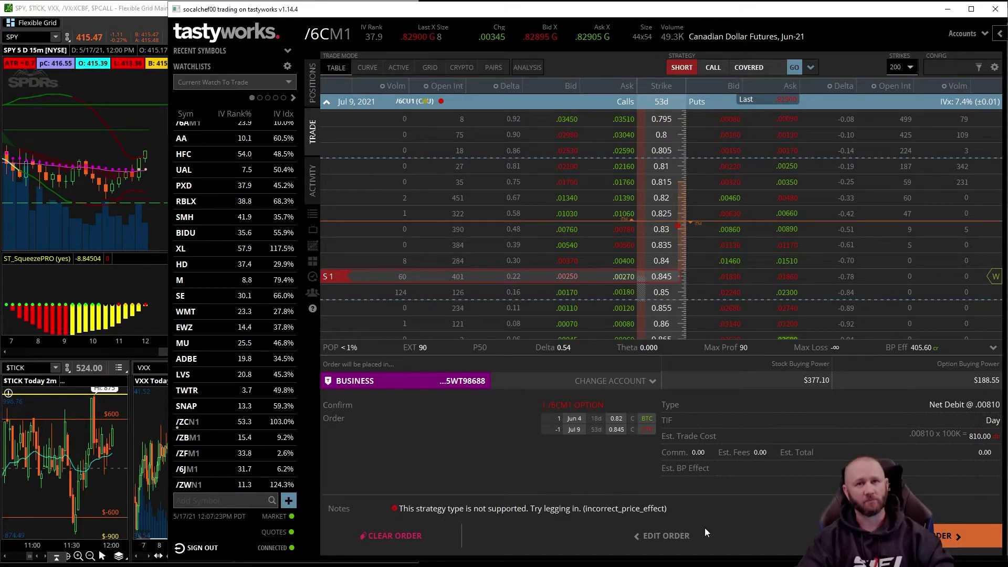
{"action": "left_click", "coordinate": [683, 536]}
{"action": "left_click_drag", "start_coordinate": [590, 340], "coordinate": [597, 257]}
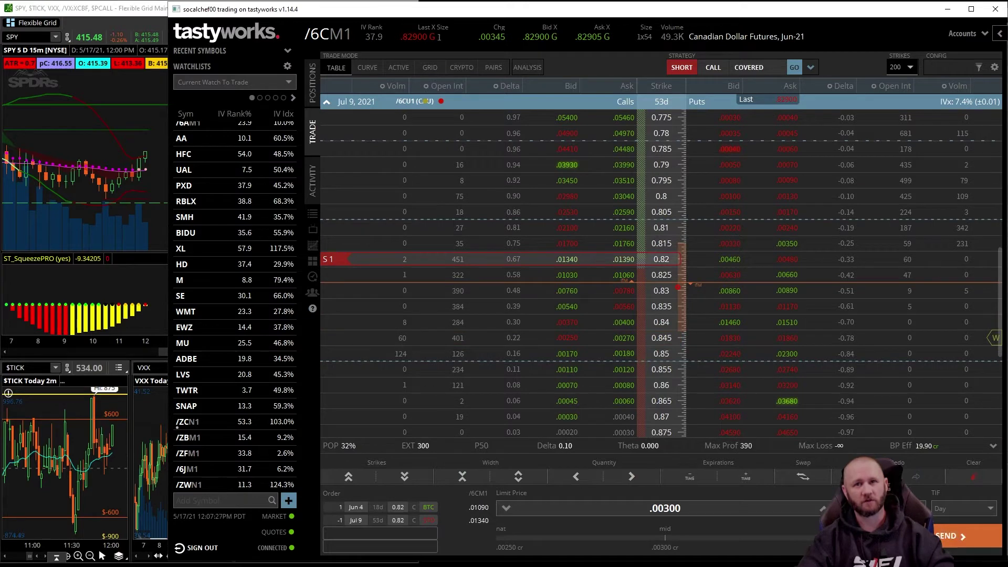
{"action": "left_click", "coordinate": [952, 535]}
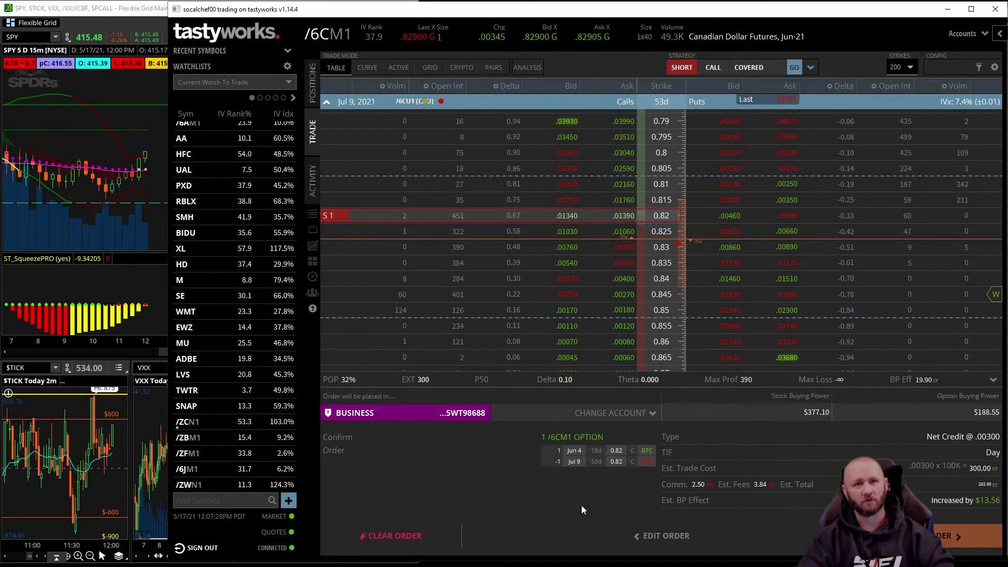
{"action": "left_click", "coordinate": [670, 536]}
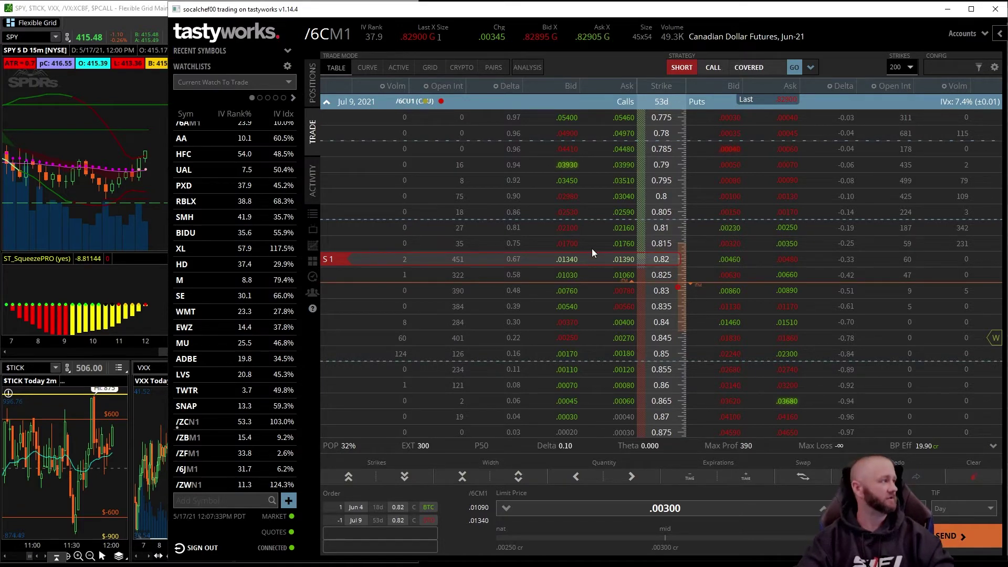
Move the July short call back to 0.815 and send the roll at .00660 credit
{"action": "left_click_drag", "start_coordinate": [614, 257], "coordinate": [588, 243]}
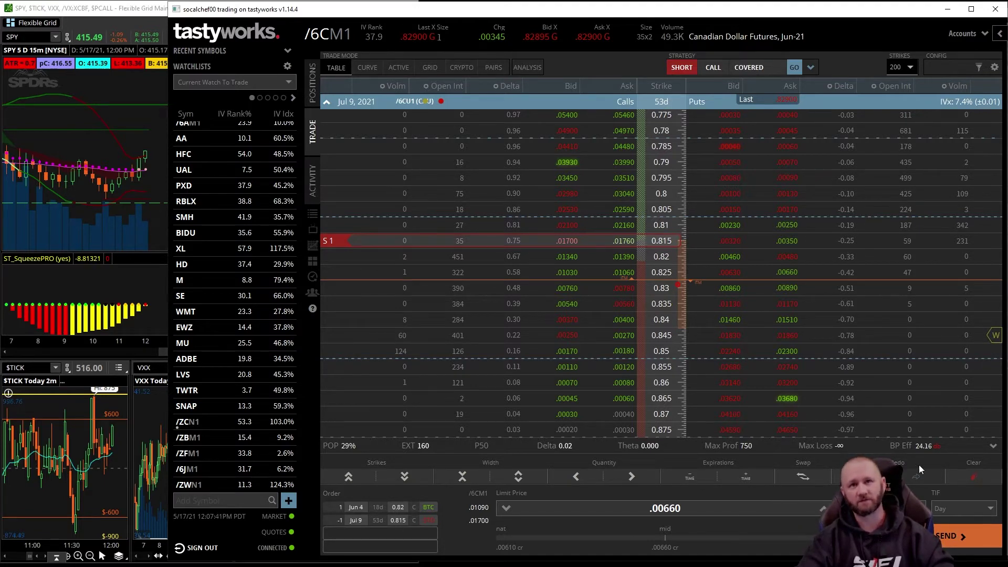
{"action": "left_click", "coordinate": [949, 540]}
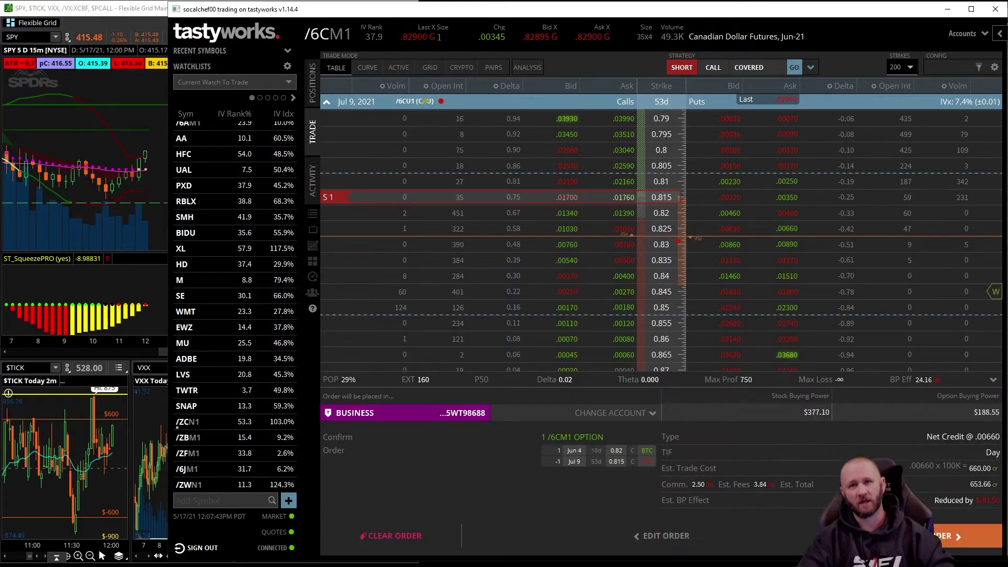
{"action": "left_click", "coordinate": [799, 520]}
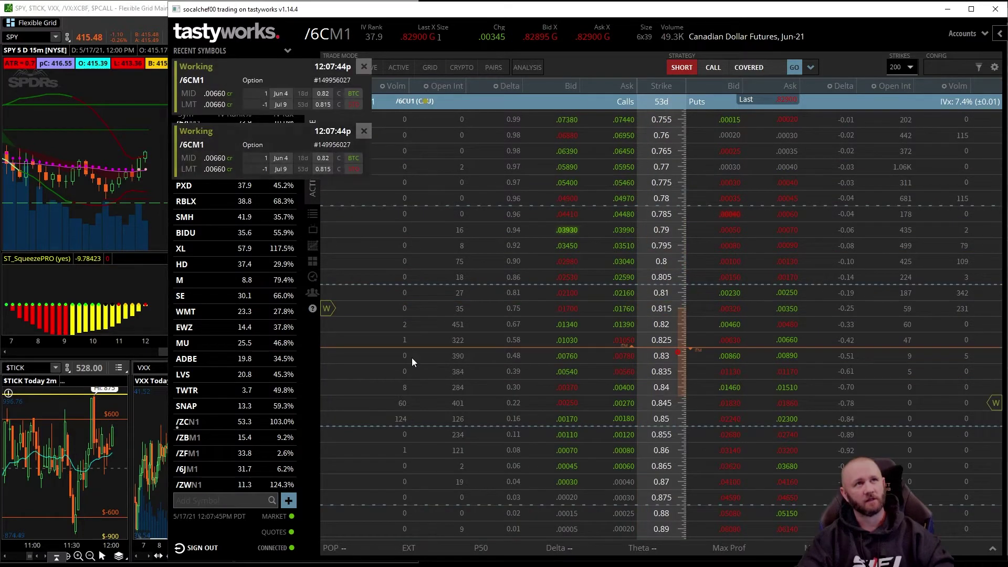
Stage a short July 9 0.815 call / 0.845 put strangle at .03570, then check working rolls in Positions
{"action": "left_click", "coordinate": [557, 308]}
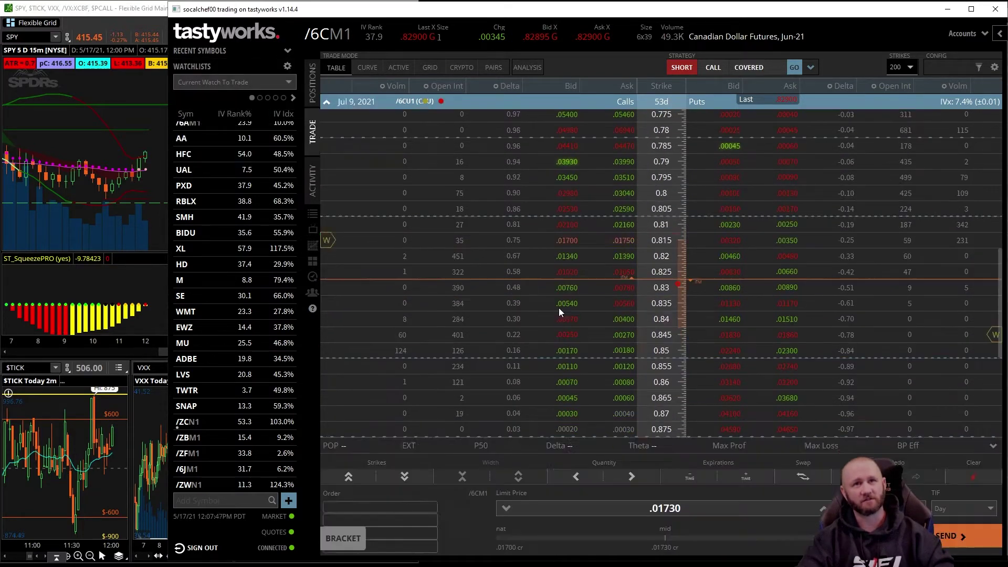
{"action": "left_click", "coordinate": [739, 336]}
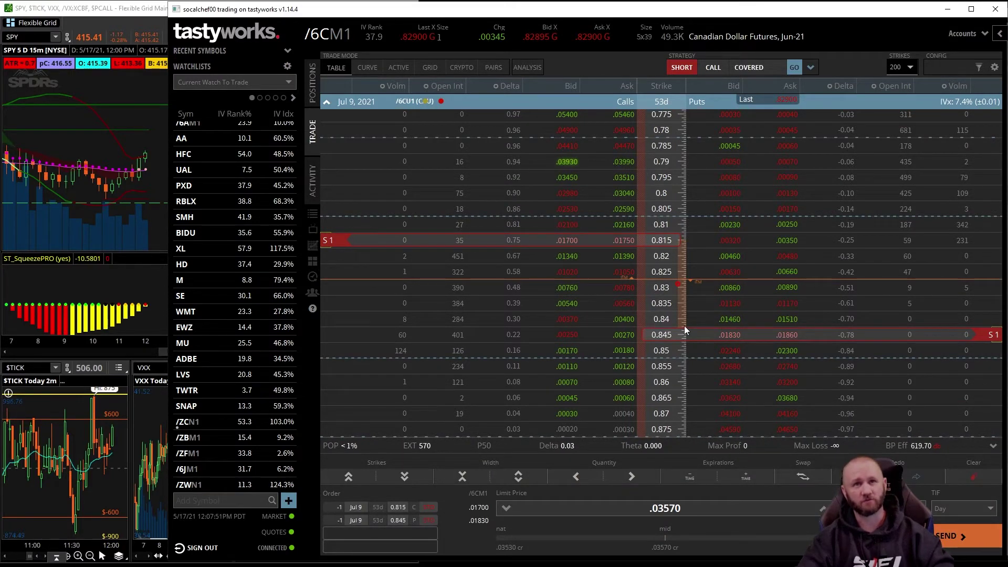
{"action": "left_click", "coordinate": [312, 83]}
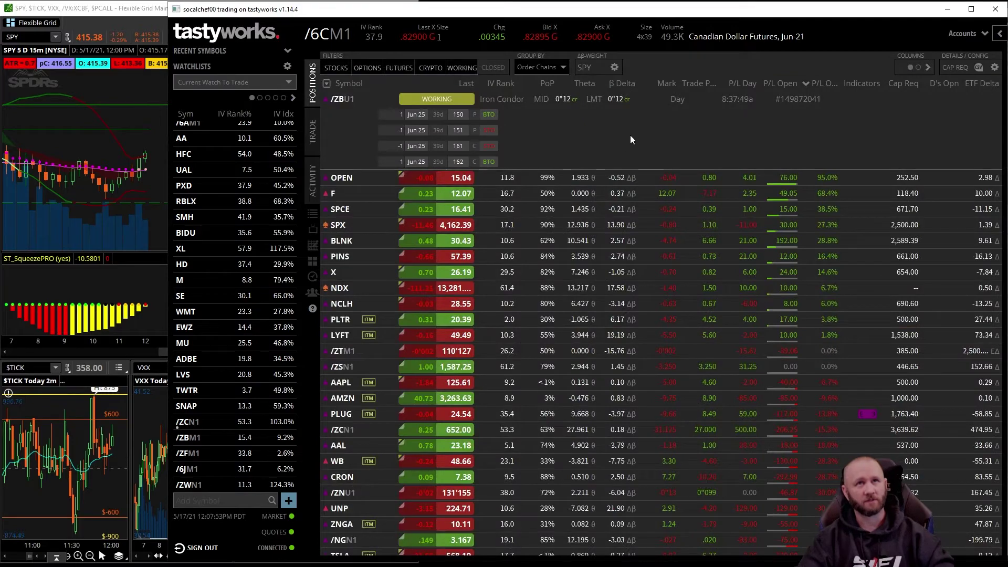
{"action": "scroll", "coordinate": [538, 432], "scroll_direction": "down", "scroll_amount": 3}
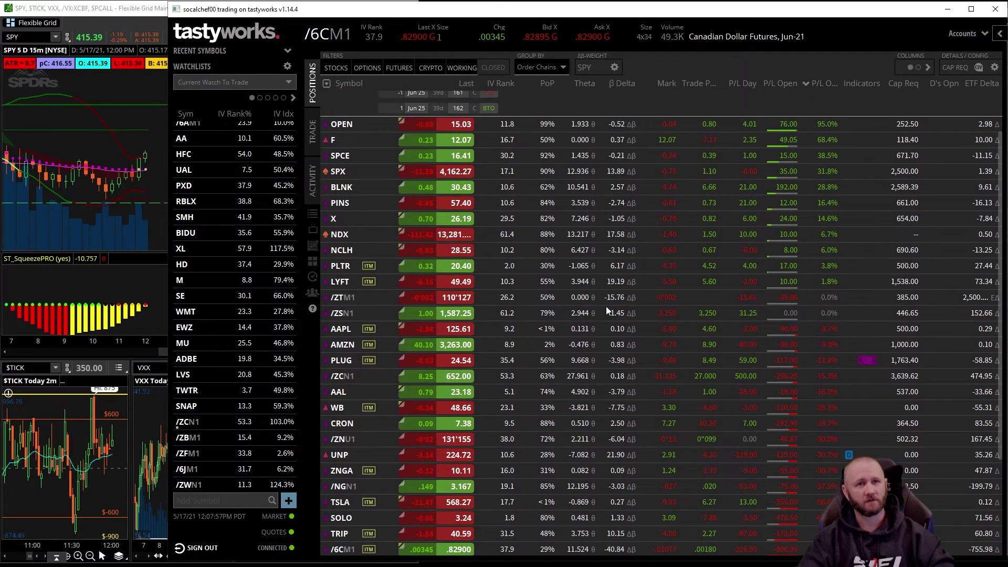
{"action": "scroll", "coordinate": [606, 306], "scroll_direction": "down", "scroll_amount": 8}
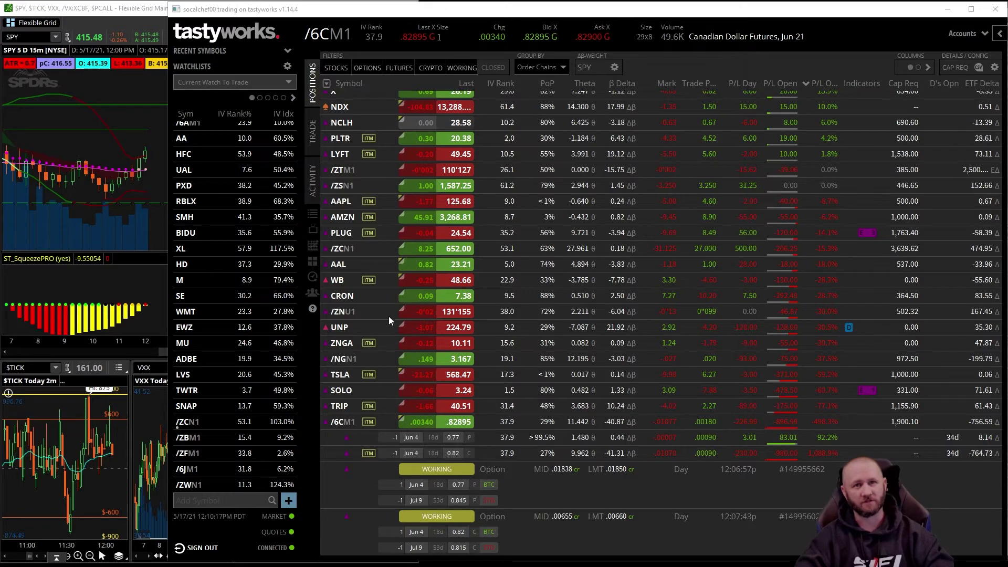
Return to the /6CM1 July chain, where the 0.815 call / 0.845 put strangle remains staged
{"action": "left_click", "coordinate": [317, 133]}
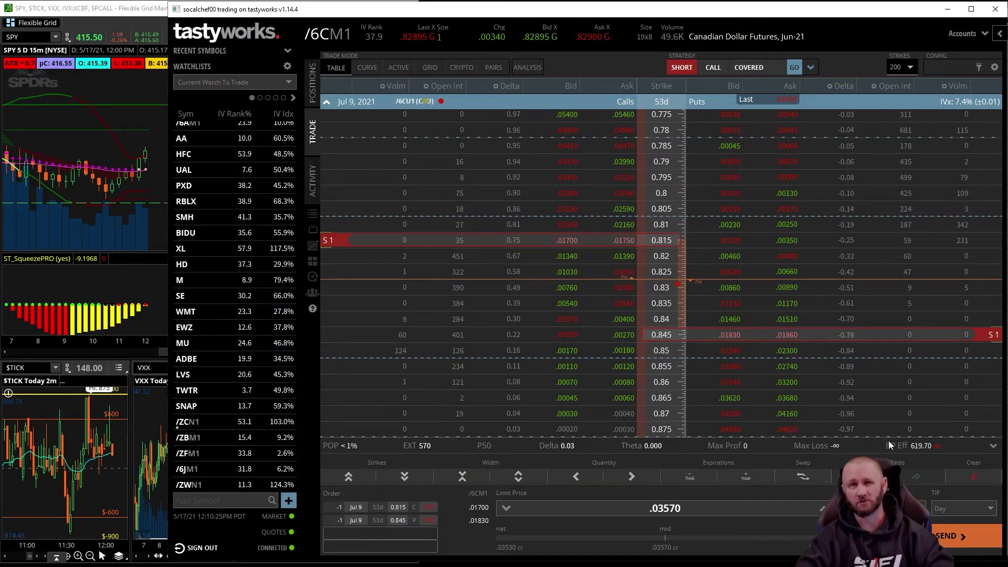
Clear the staged July strangle and switch the chain to the June 4 expiration
{"action": "left_click", "coordinate": [950, 536]}
{"action": "scroll", "coordinate": [709, 256], "scroll_direction": "up", "scroll_amount": 5}
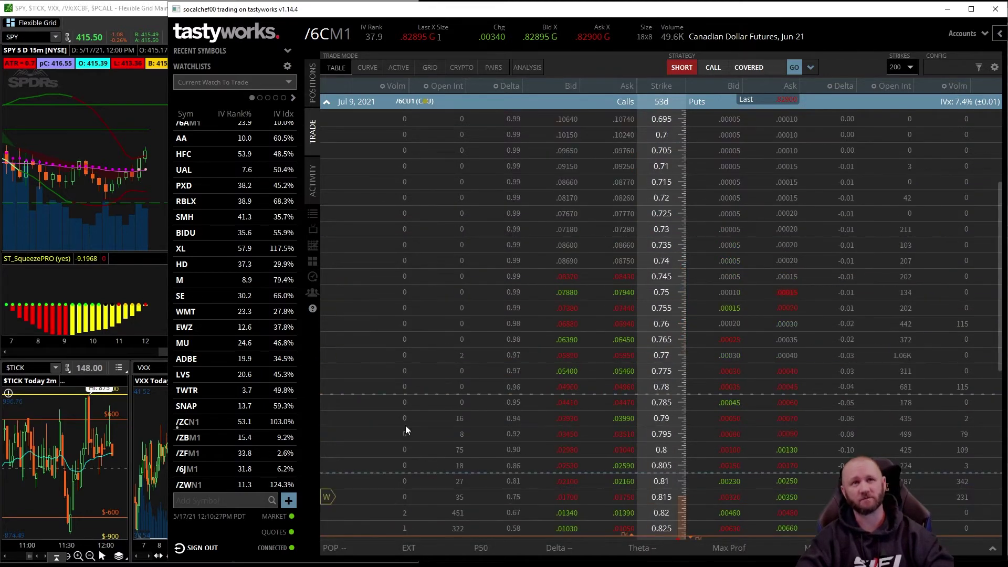
{"action": "left_click", "coordinate": [412, 101]}
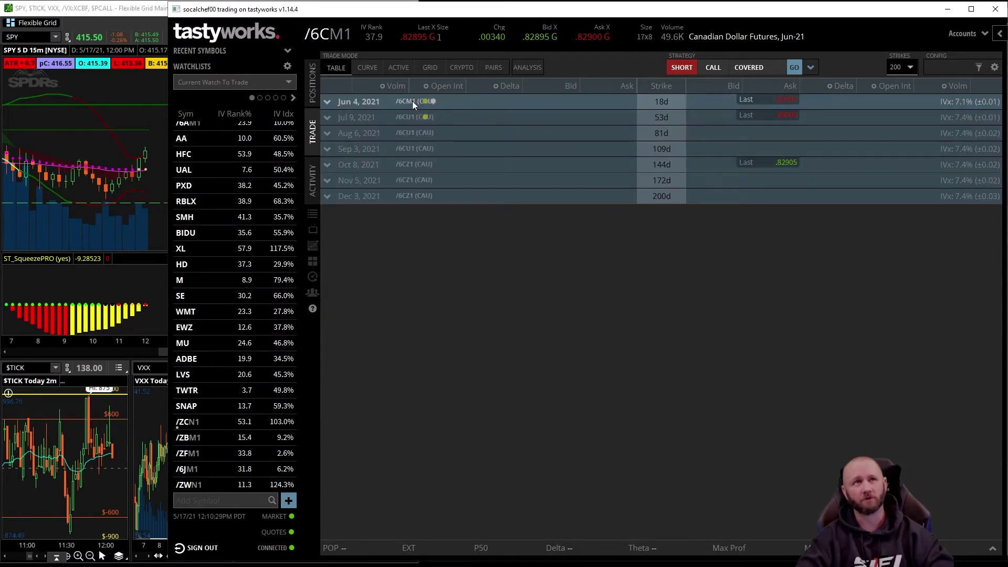
{"action": "left_click", "coordinate": [411, 101]}
Build the June 4 0.82 call to July 9 0.815 call roll, review it, then clear it
{"action": "left_click", "coordinate": [623, 288]}
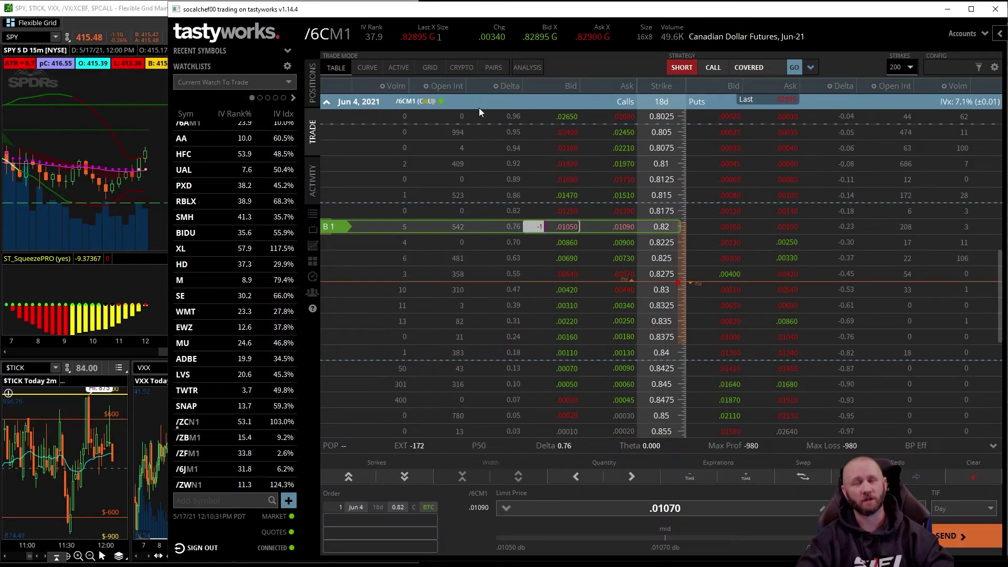
{"action": "left_click", "coordinate": [479, 106]}
{"action": "left_click", "coordinate": [476, 122]}
{"action": "left_click", "coordinate": [569, 244]}
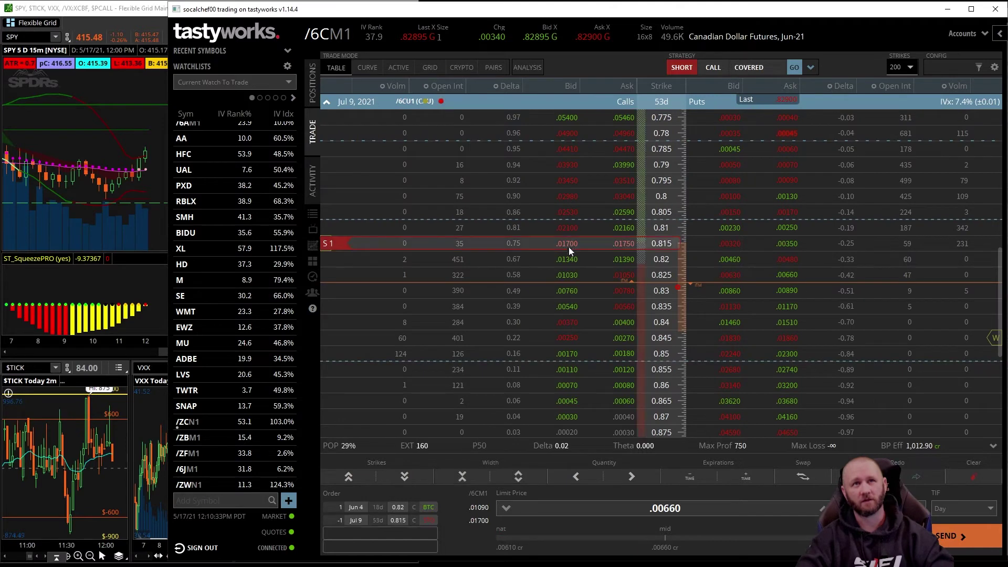
{"action": "left_click", "coordinate": [953, 536]}
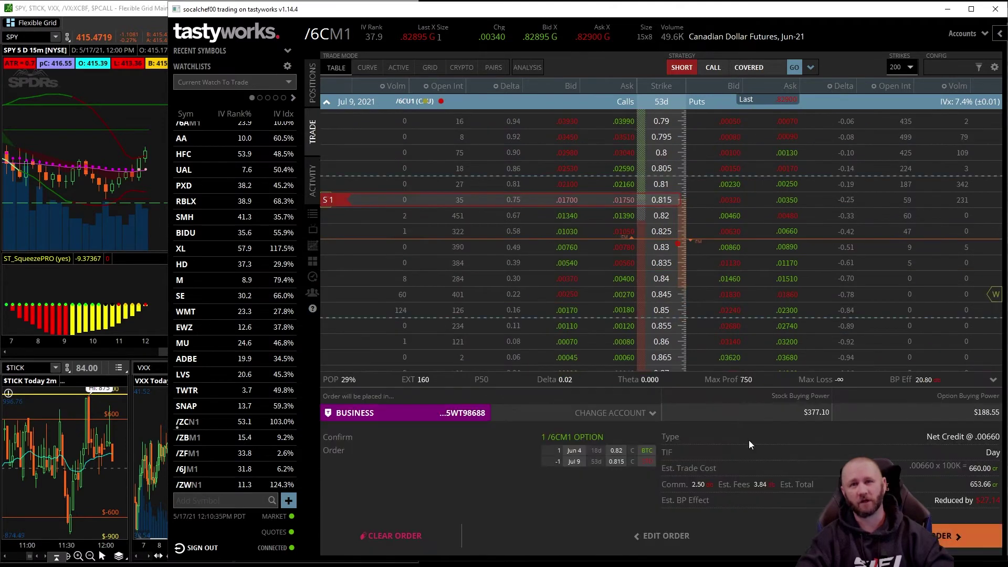
{"action": "left_click", "coordinate": [384, 536]}
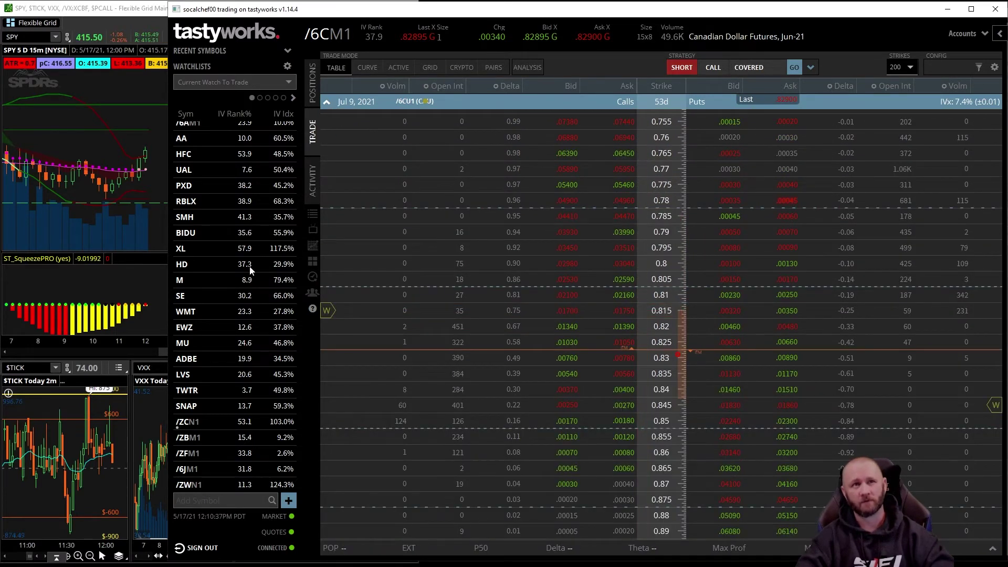
Check the working orders, then list today's fills, including the /6CM1 put roll at .01850
{"action": "left_click", "coordinate": [313, 82]}
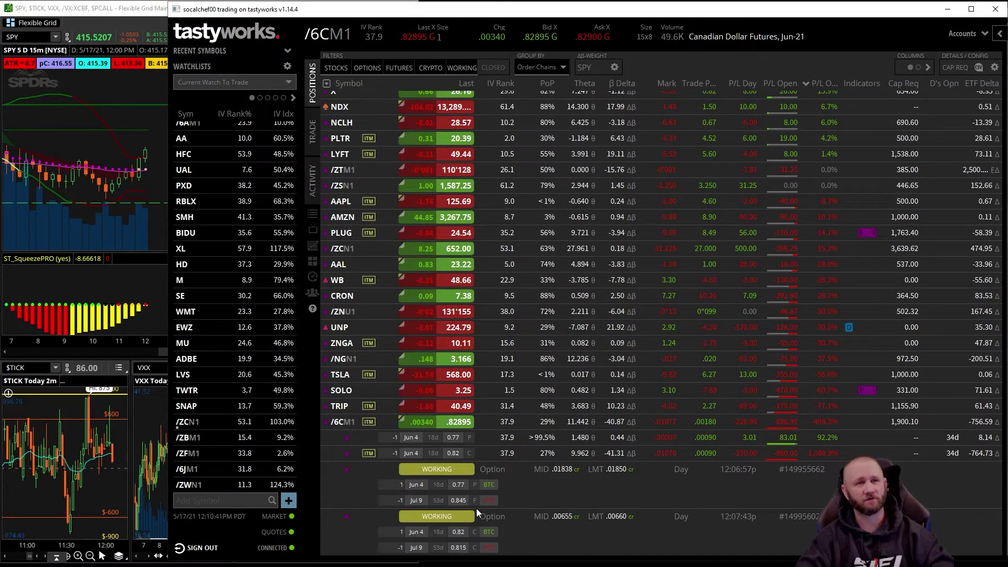
{"action": "left_click", "coordinate": [117, 240]}
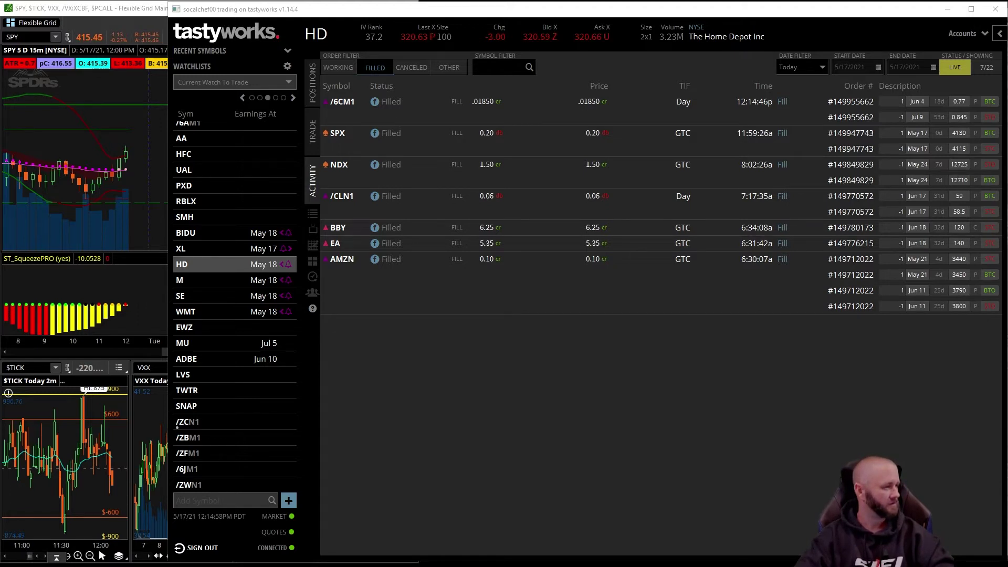
Copy the filled /6CM1 roll at a .01850 limit, view July 9 strikes, then return to positions
{"action": "right_click", "coordinate": [395, 114]}
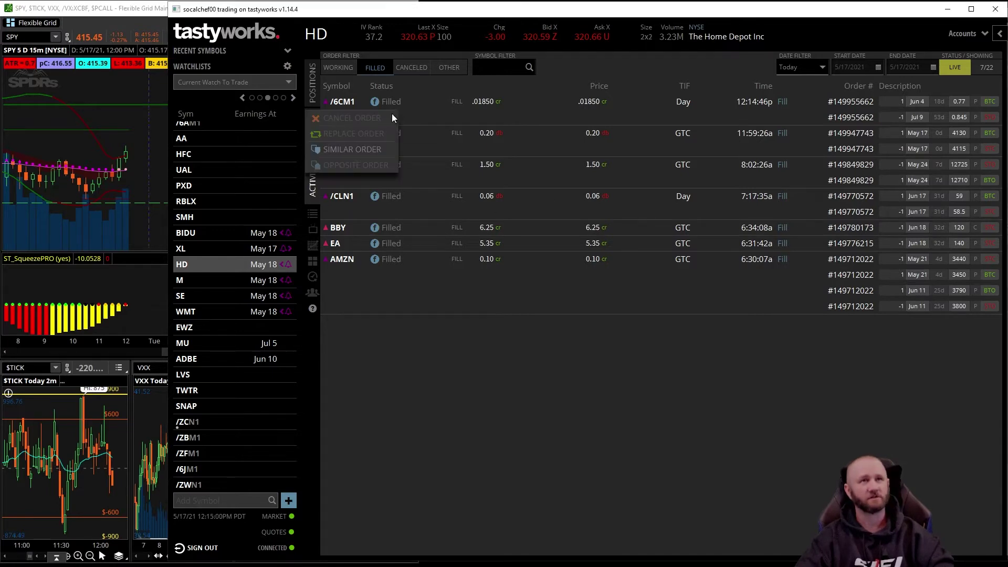
{"action": "left_click", "coordinate": [353, 150]}
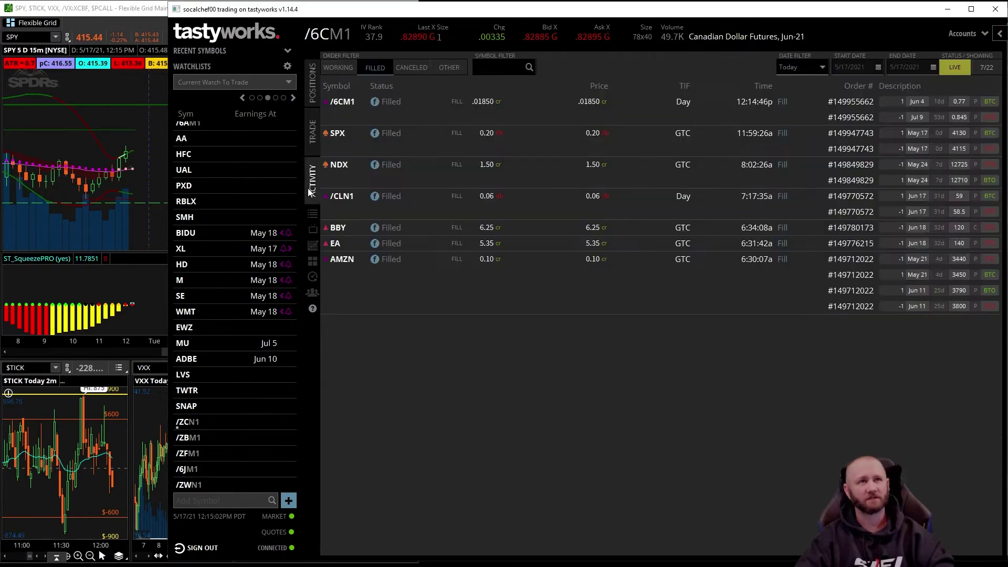
{"action": "left_click", "coordinate": [312, 132]}
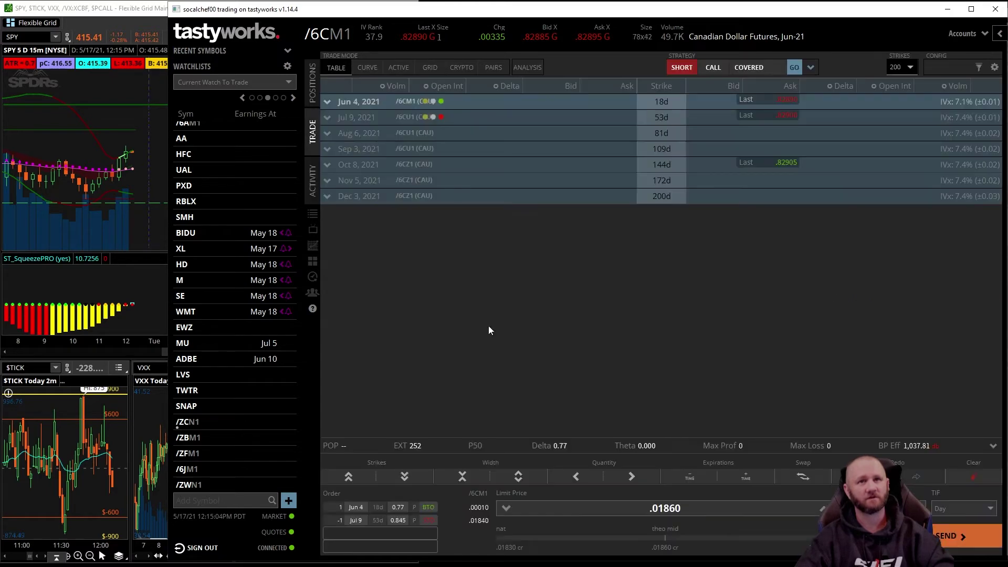
{"action": "left_click", "coordinate": [507, 507]}
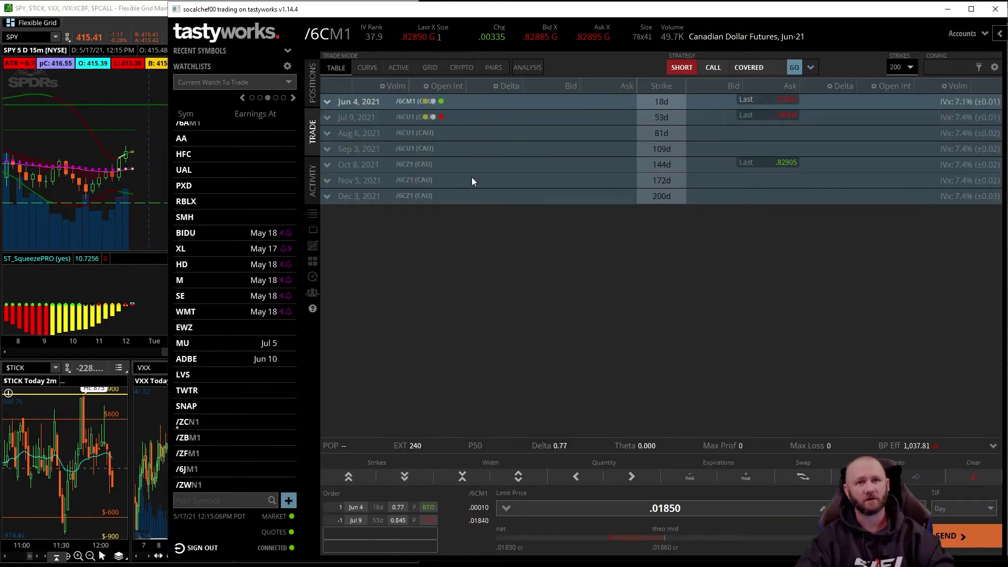
{"action": "left_click", "coordinate": [443, 118]}
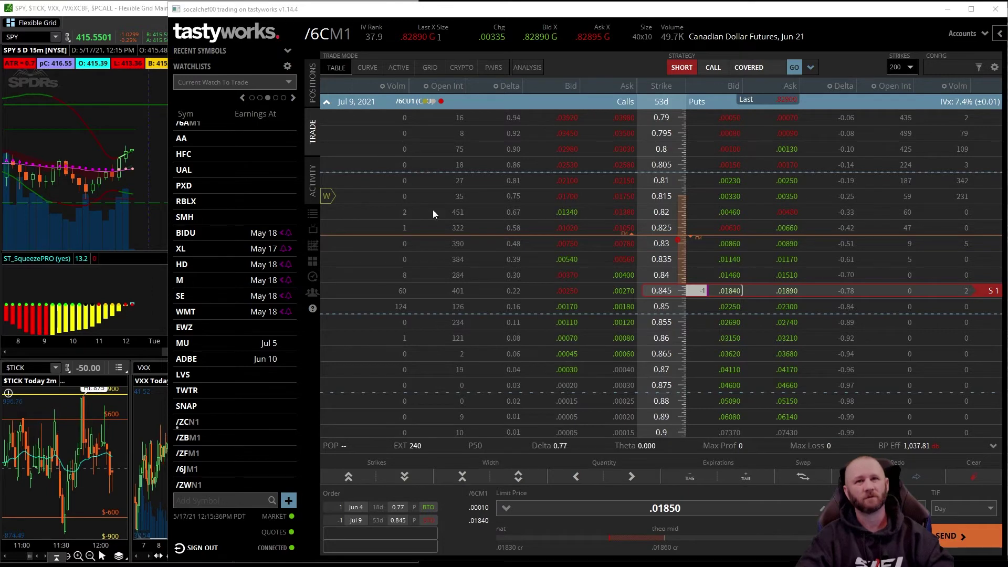
{"action": "left_click", "coordinate": [313, 83]}
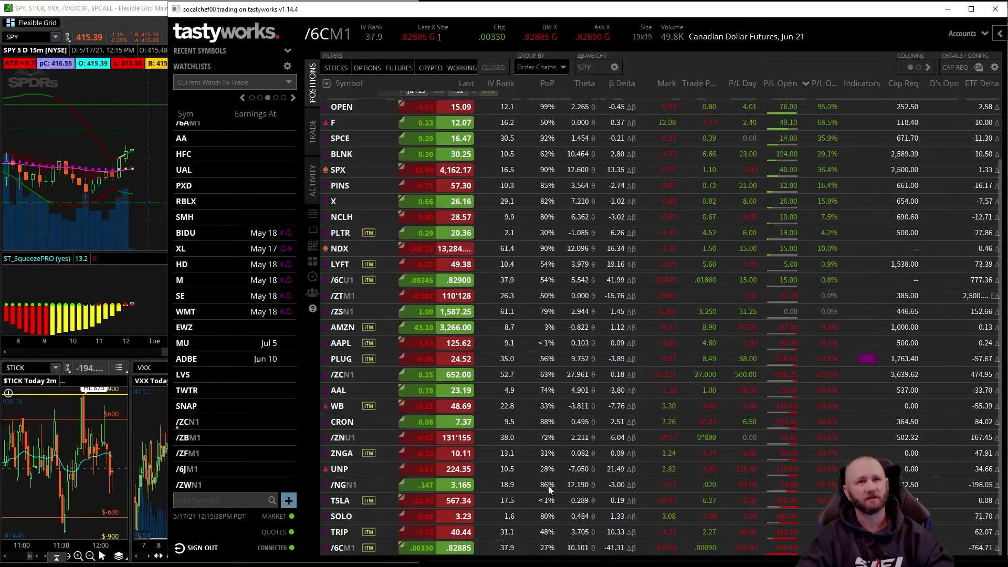
{"action": "scroll", "coordinate": [549, 463], "scroll_direction": "up", "scroll_amount": 2}
{"action": "scroll", "coordinate": [462, 404], "scroll_direction": "down", "scroll_amount": 2}
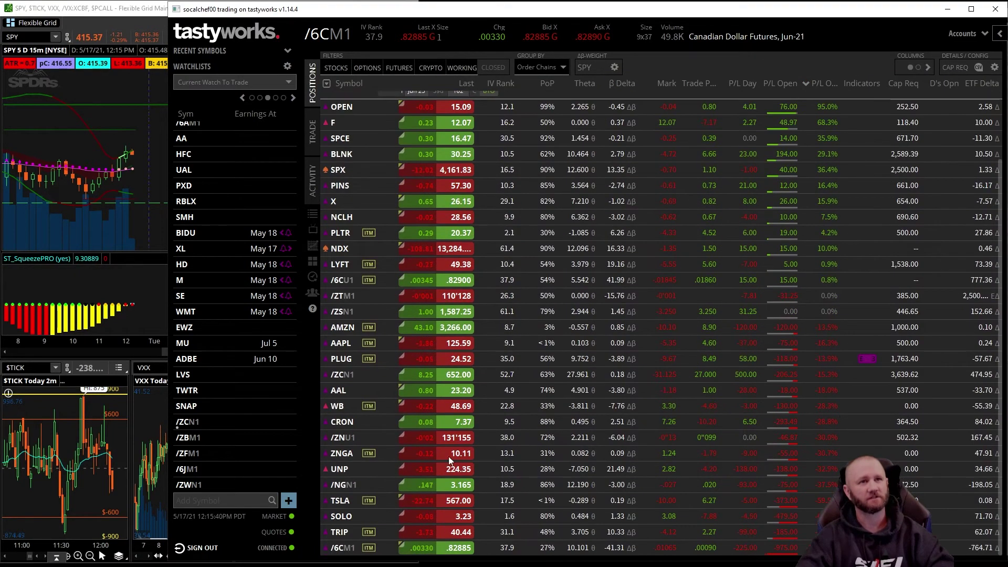
{"action": "scroll", "coordinate": [525, 415], "scroll_direction": "down", "scroll_amount": 2}
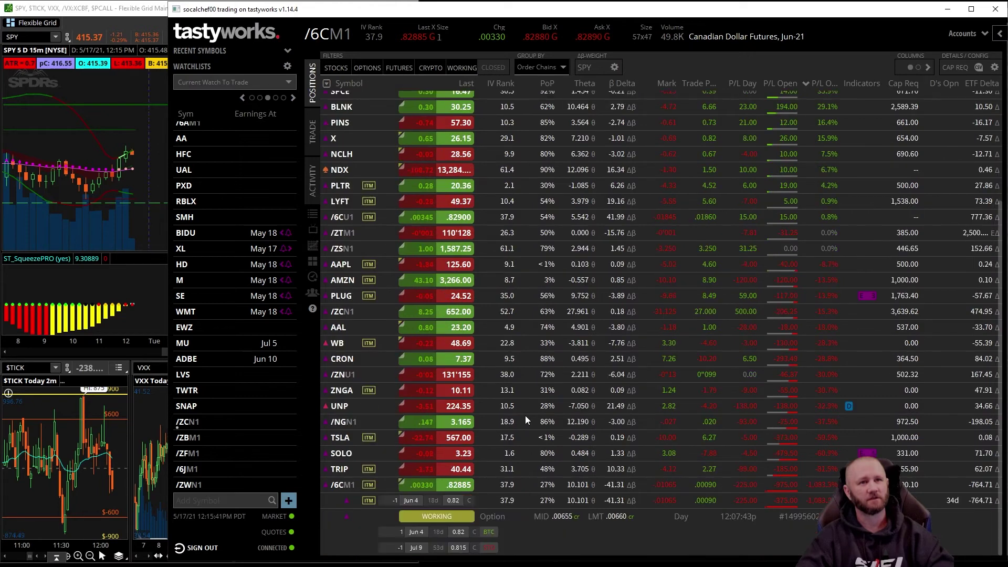
{"action": "right_click", "coordinate": [564, 525]}
{"action": "left_click", "coordinate": [541, 543]}
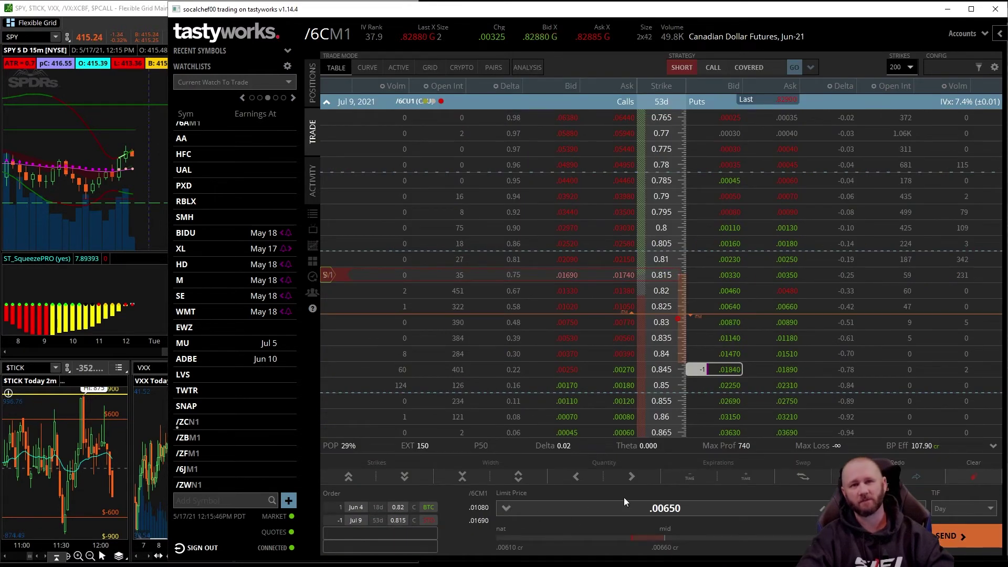
{"action": "left_click", "coordinate": [822, 508]}
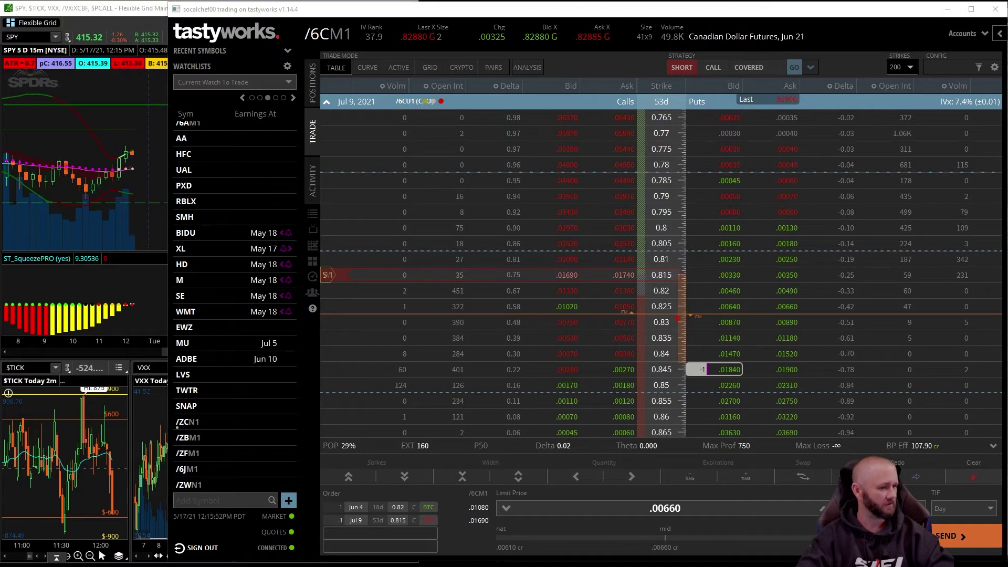
{"action": "left_click", "coordinate": [313, 83]}
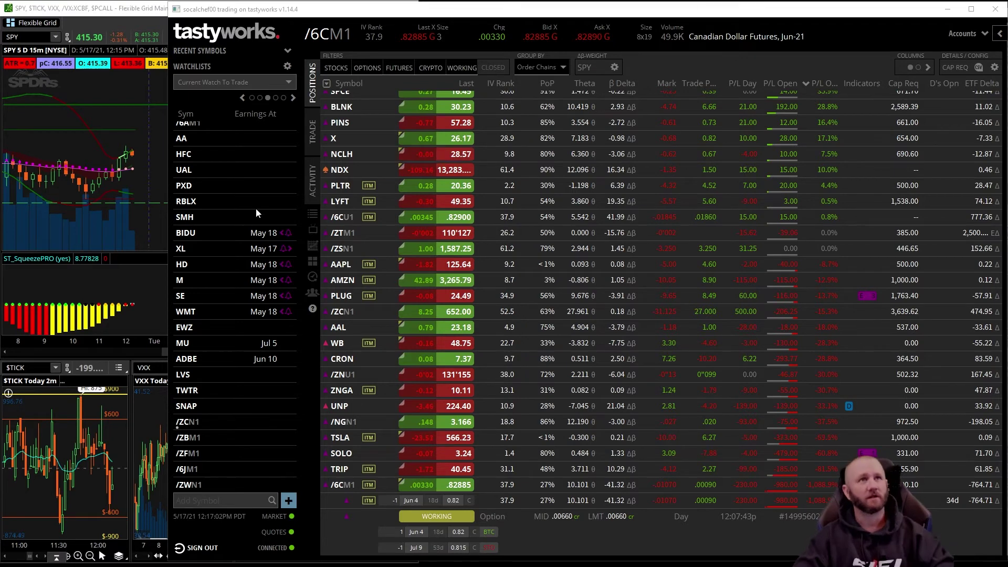
{"action": "left_click", "coordinate": [312, 175]}
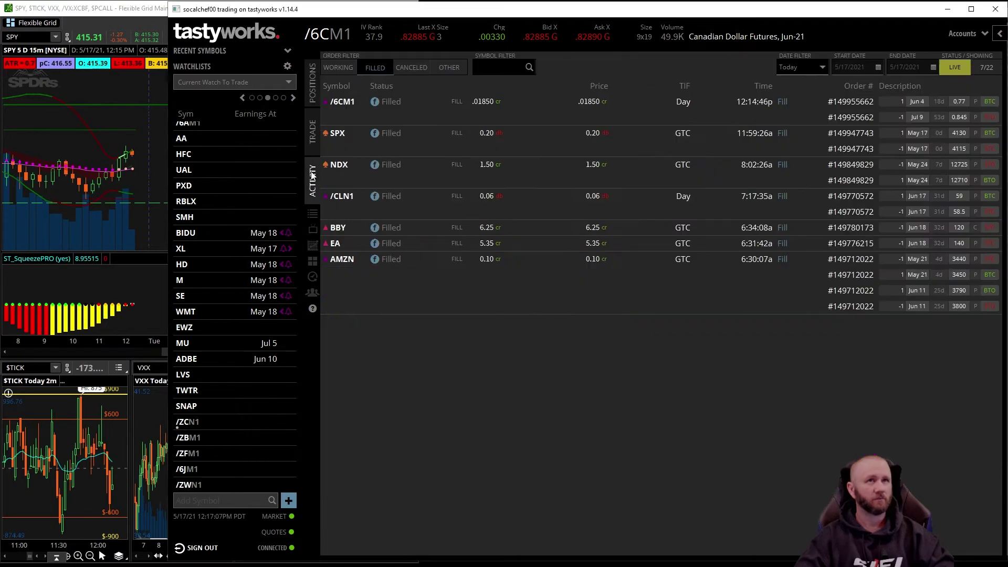
{"action": "left_click", "coordinate": [313, 83]}
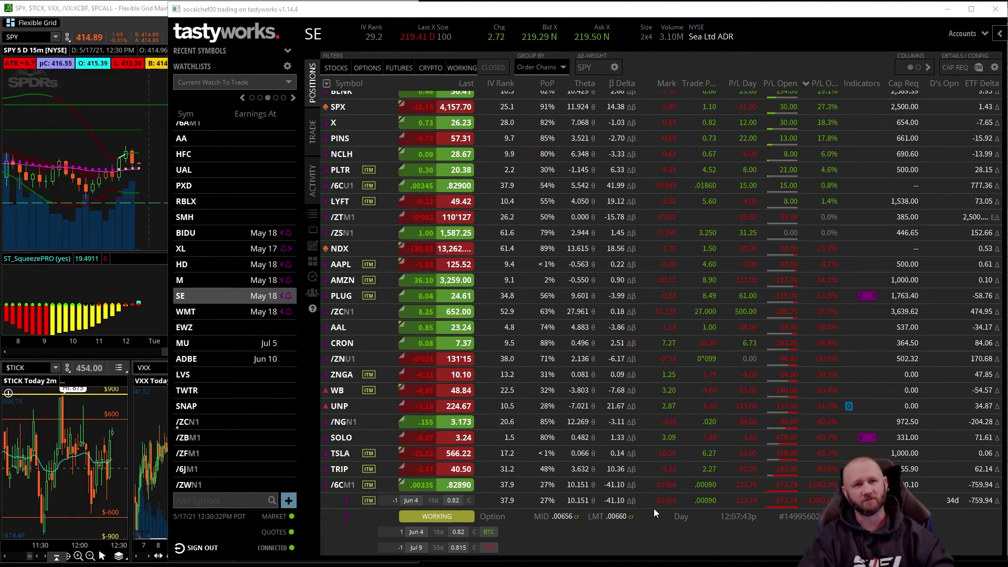
{"action": "right_click", "coordinate": [480, 517]}
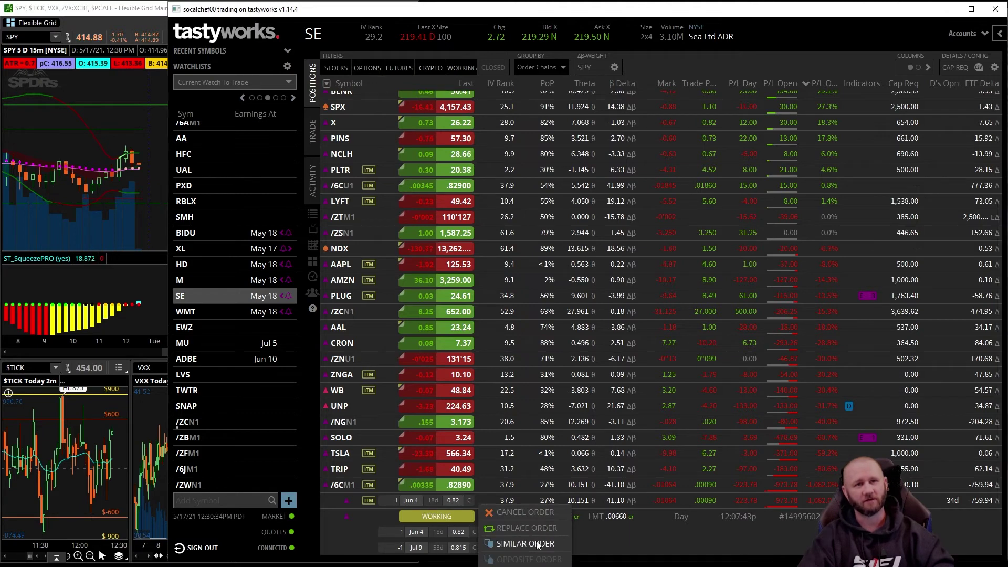
{"action": "left_click", "coordinate": [538, 542]}
{"action": "left_click", "coordinate": [507, 508]}
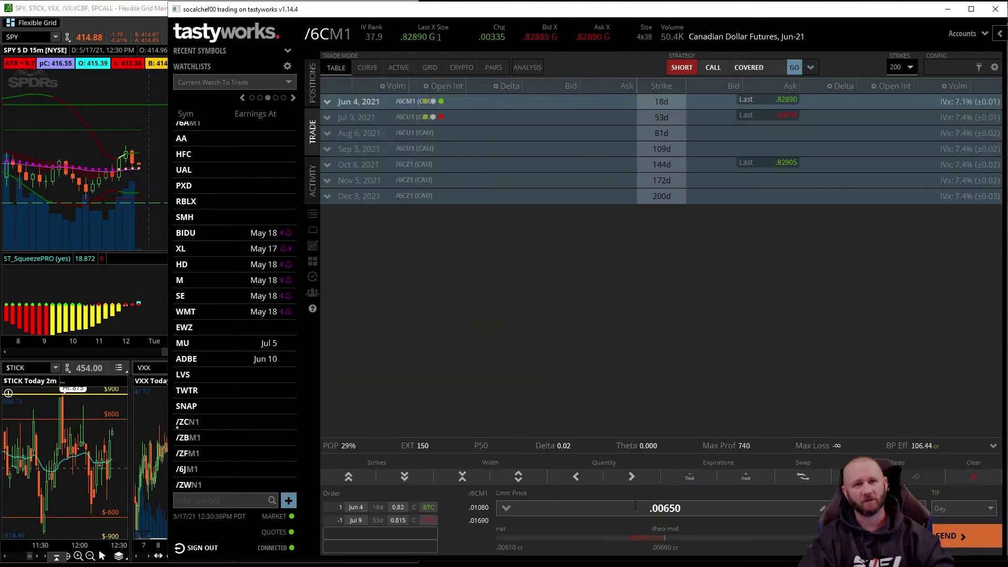
{"action": "left_click", "coordinate": [971, 477]}
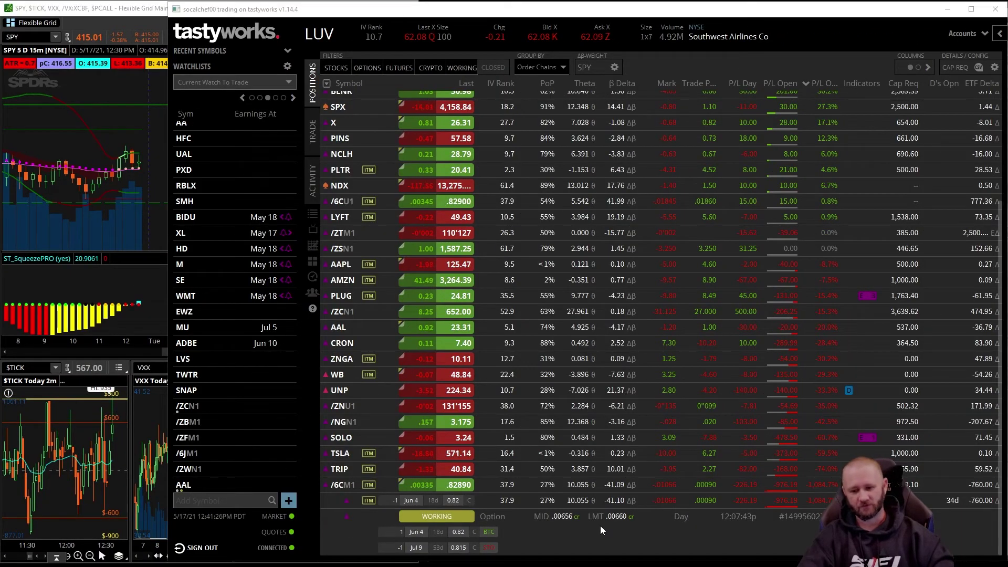
Replace the working /6C call roll at a .00650 limit, send it, and check today's fills
{"action": "right_click", "coordinate": [601, 525]}
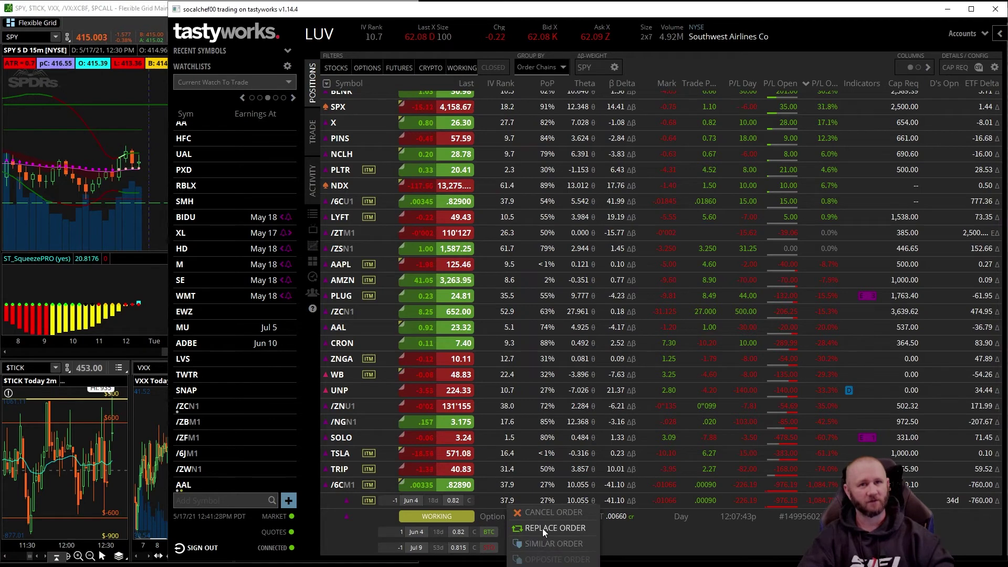
{"action": "left_click", "coordinate": [537, 546]}
{"action": "left_click", "coordinate": [506, 508]}
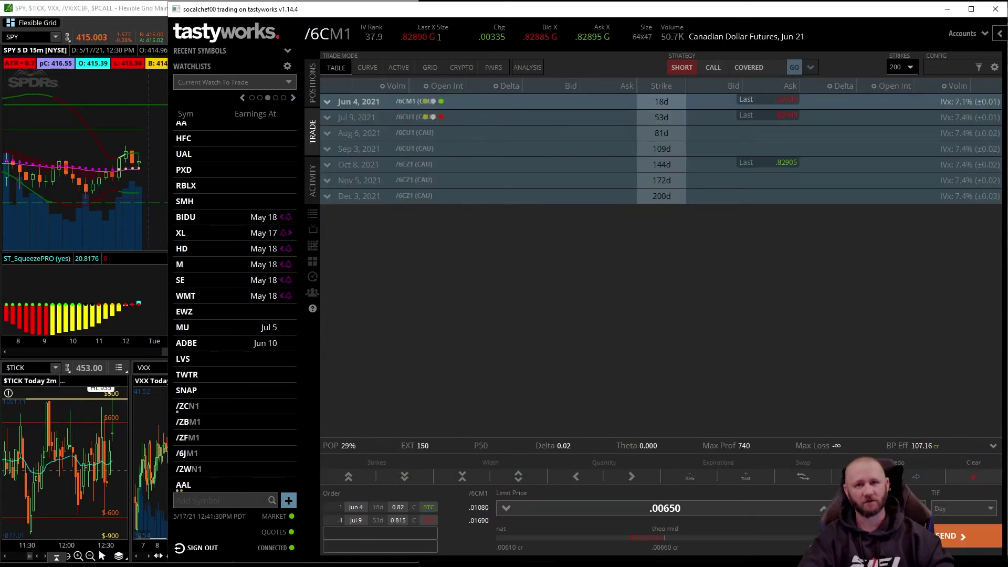
{"action": "left_click", "coordinate": [967, 535]}
{"action": "left_click", "coordinate": [969, 535]}
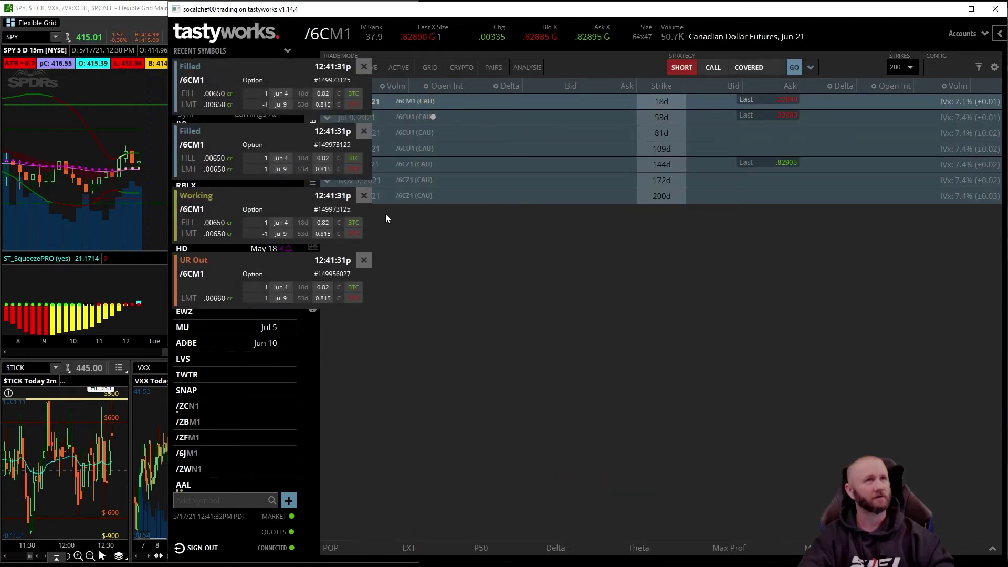
{"action": "left_click", "coordinate": [311, 181]}
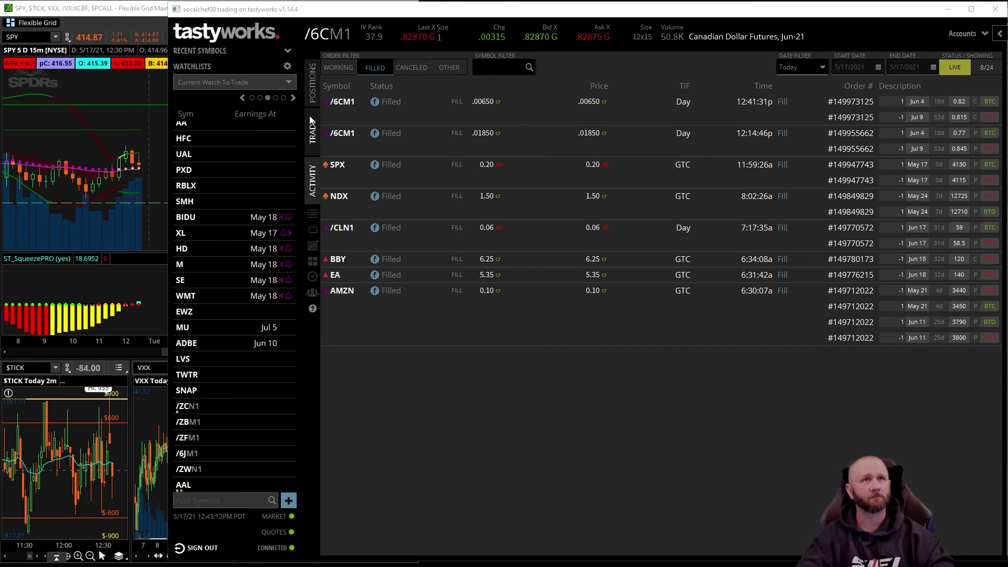
Stage the July 9 short 0.815 call / 0.845 put strangle and snip the option chain
{"action": "right_click", "coordinate": [363, 138]}
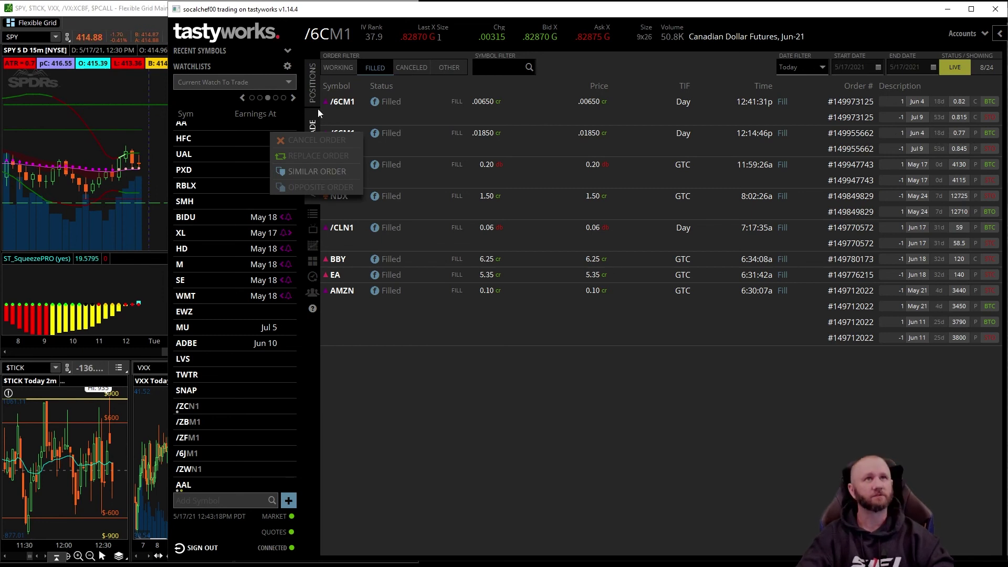
{"action": "left_click", "coordinate": [314, 126]}
{"action": "left_click", "coordinate": [314, 126]}
{"action": "left_click", "coordinate": [376, 112]}
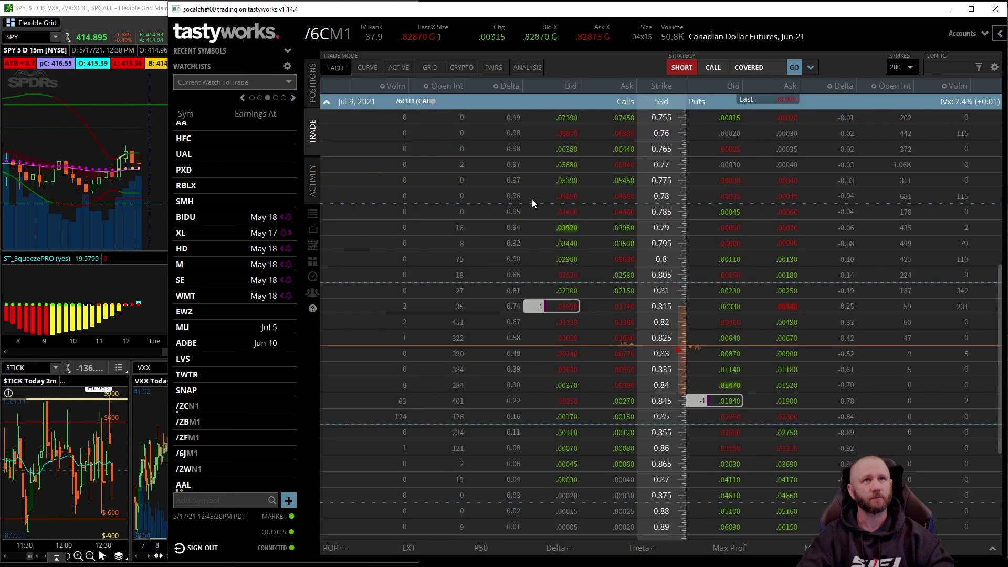
{"action": "left_click", "coordinate": [565, 307]}
{"action": "left_click", "coordinate": [735, 335]}
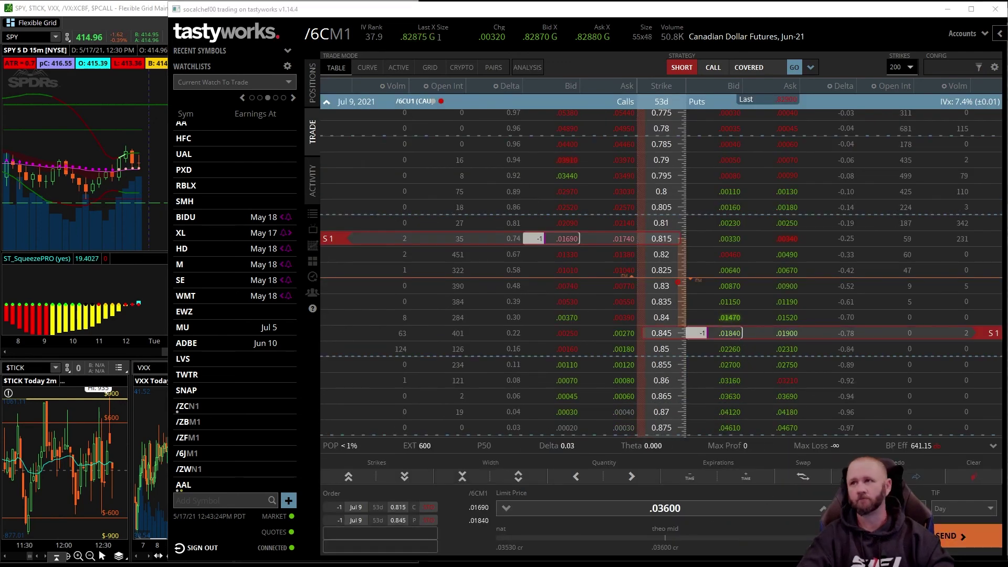
{"action": "key", "text": "super+shift+s"}
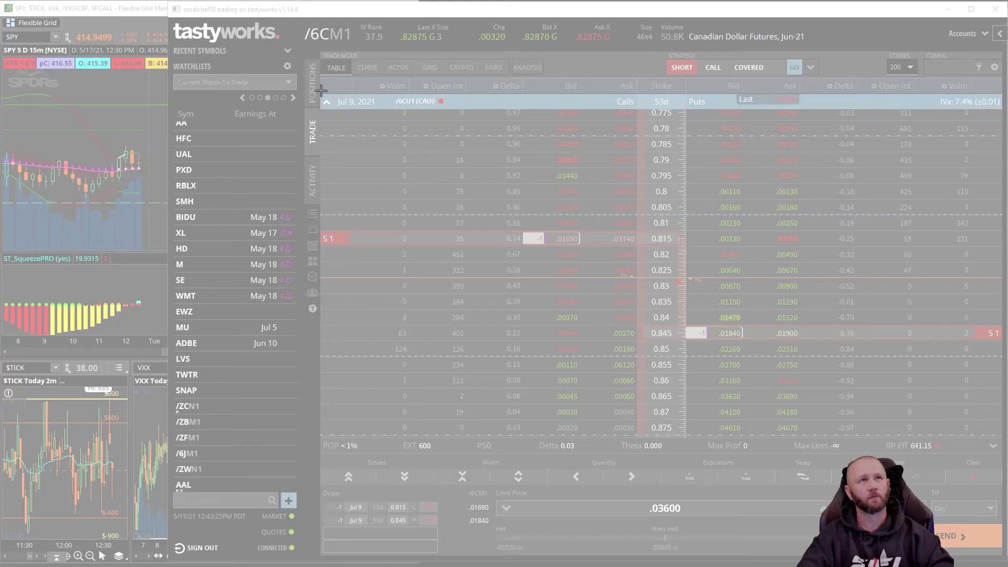
{"action": "left_click_drag", "start_coordinate": [321, 90], "coordinate": [1002, 464]}
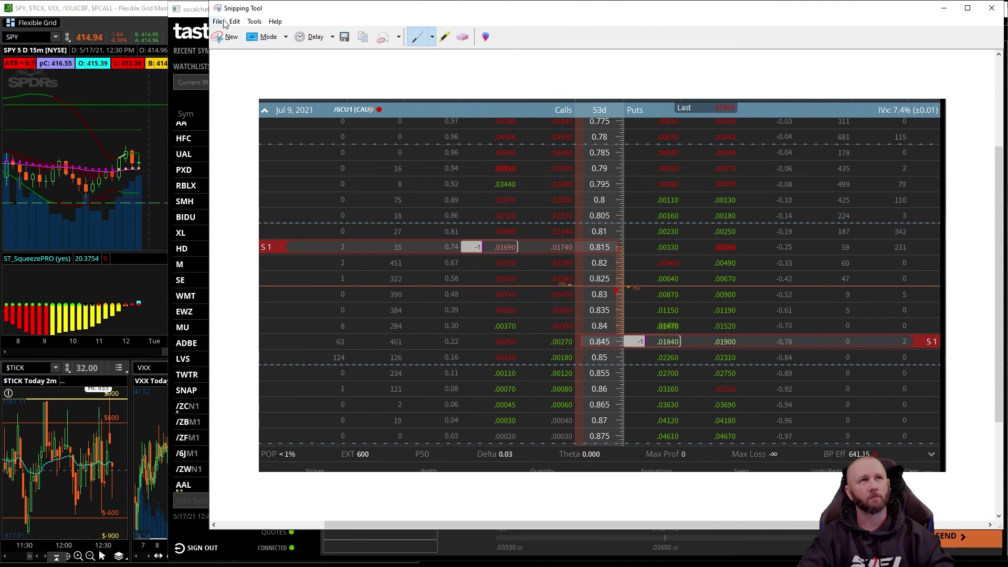
Save the snip as JPEG '6' in the 5-17 folder and return to tastyworks positions
{"action": "left_click", "coordinate": [223, 24]}
{"action": "left_click", "coordinate": [235, 49]}
{"action": "type", "text": "6"}
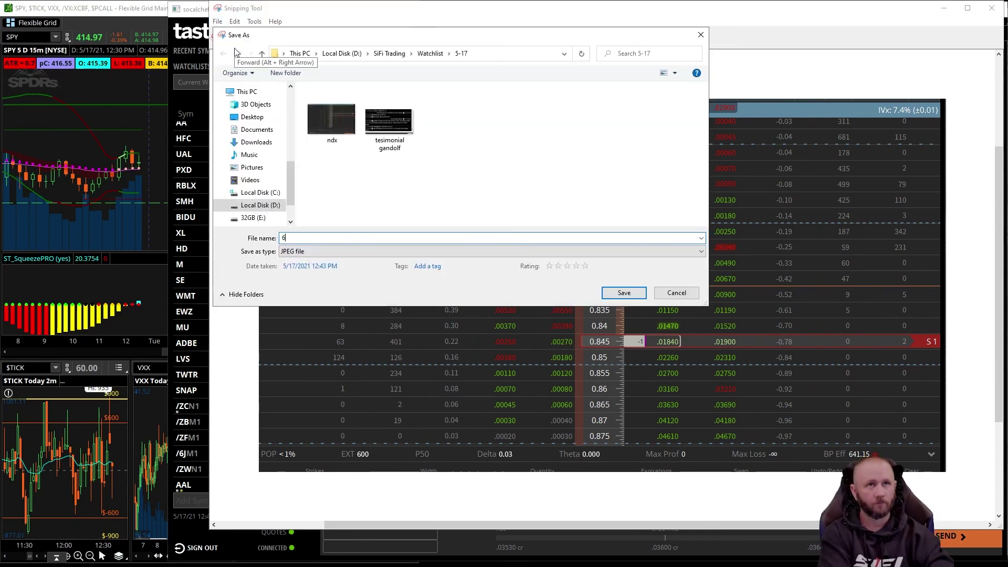
{"action": "key", "text": "Return"}
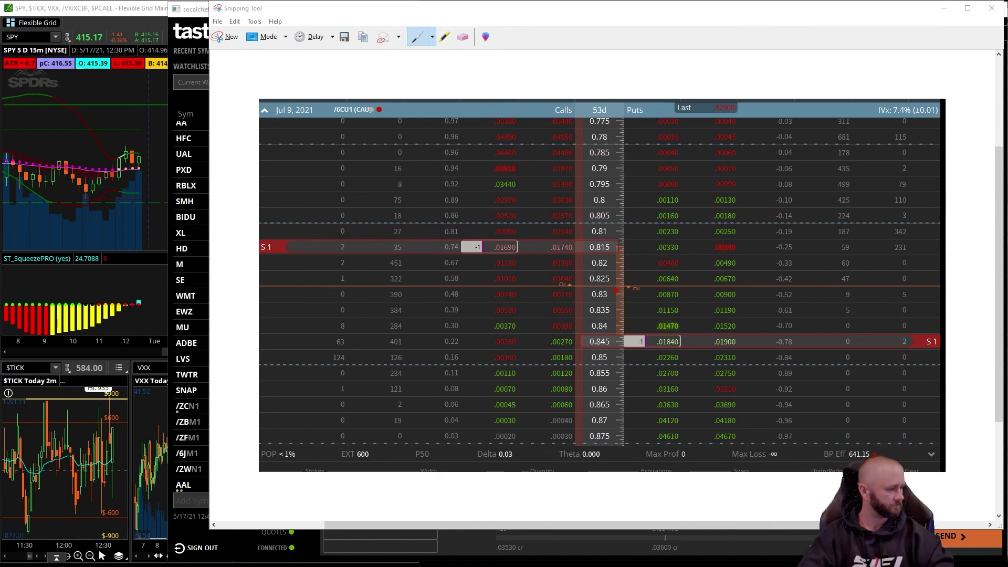
{"action": "left_click", "coordinate": [944, 8]}
{"action": "left_click", "coordinate": [312, 81]}
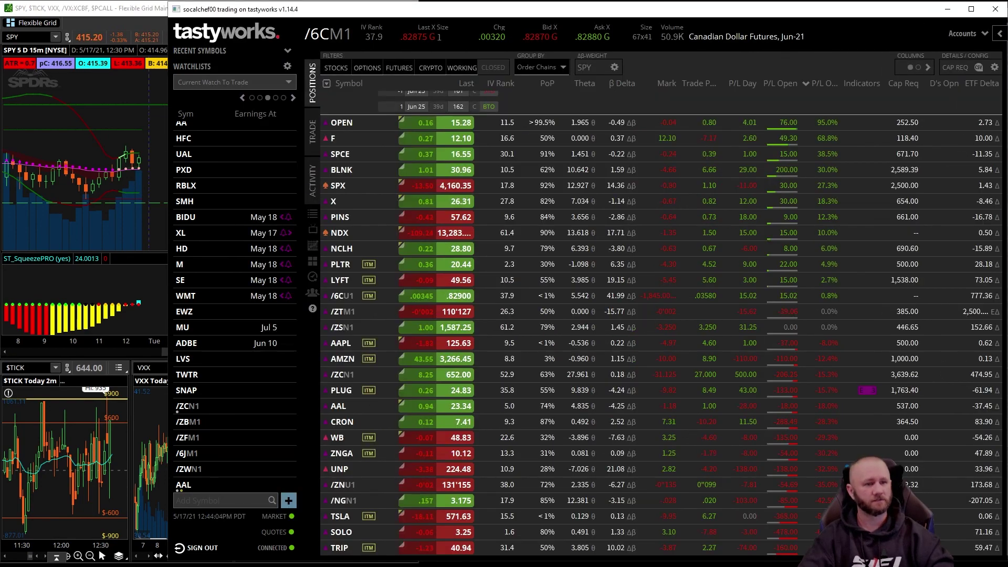